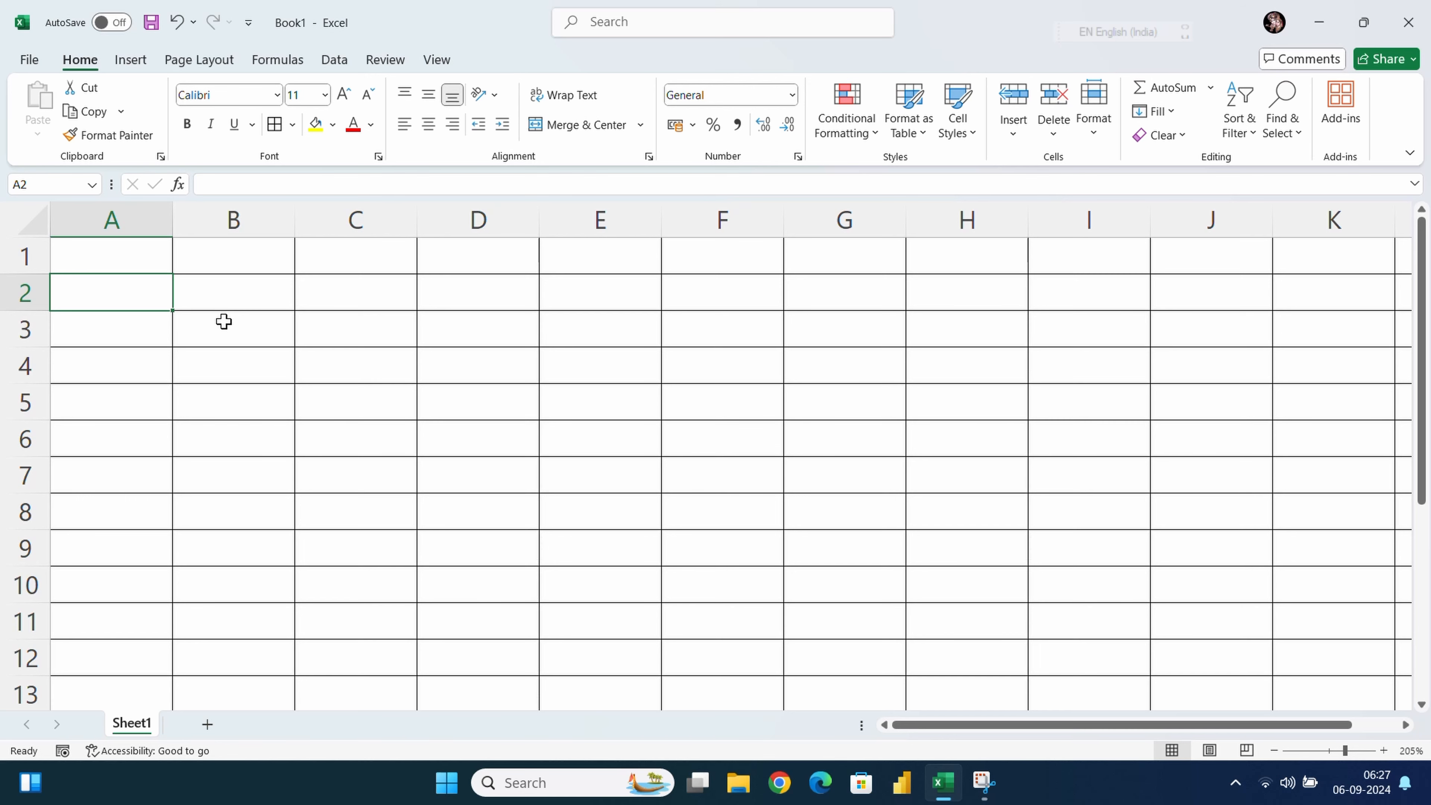
Enter one first name in cell B3 and a second first name in cell B5
left_click(223, 321)
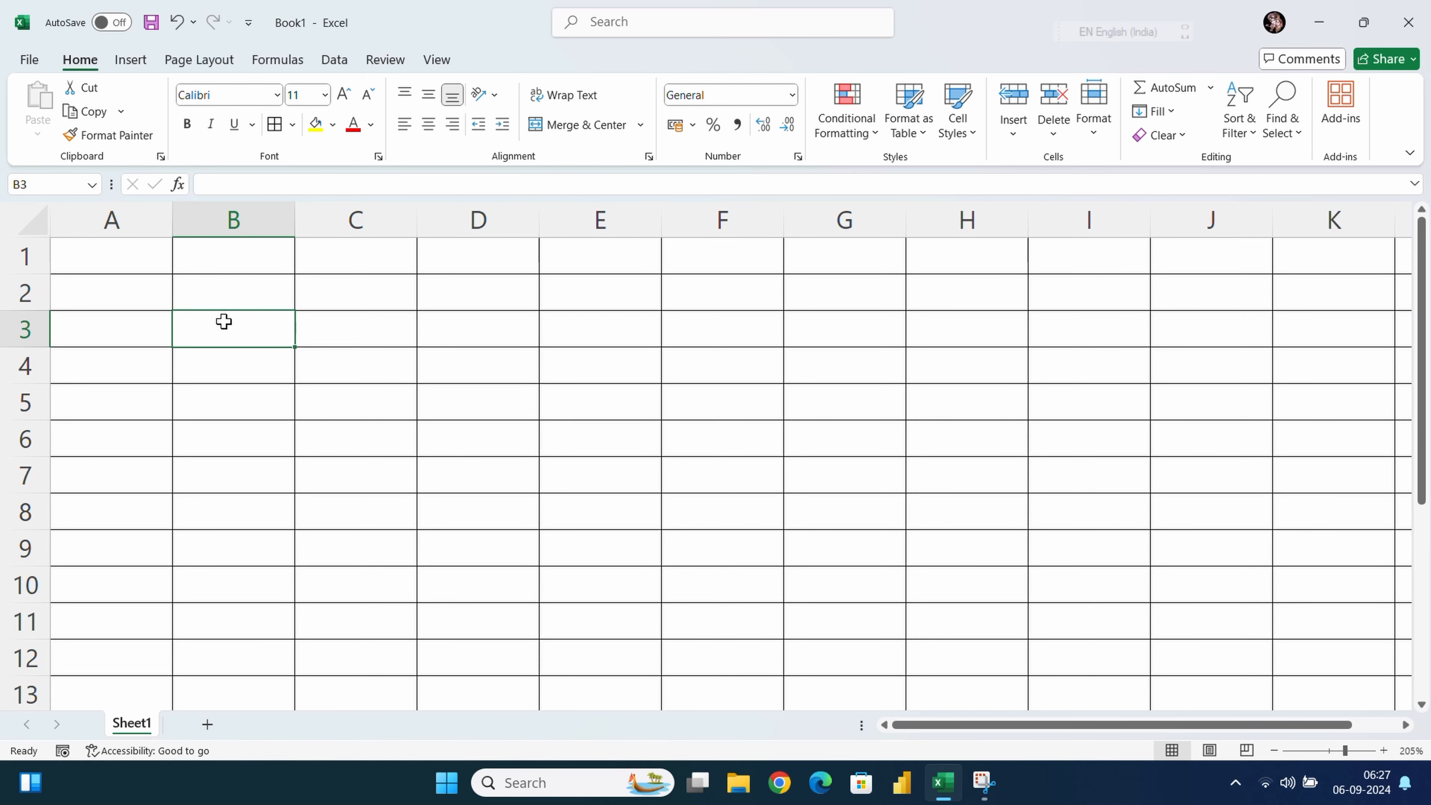
type("Govind")
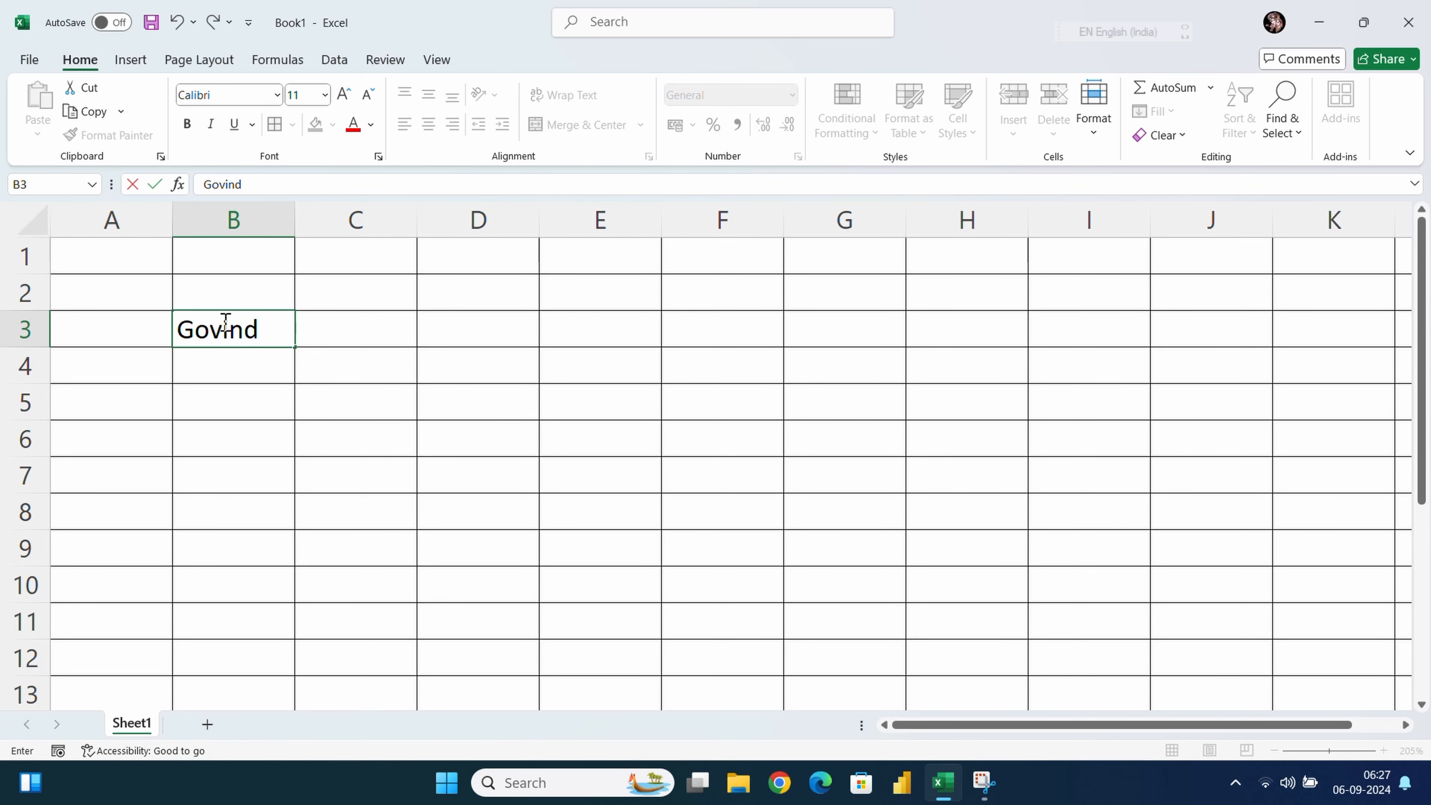
left_click(194, 400)
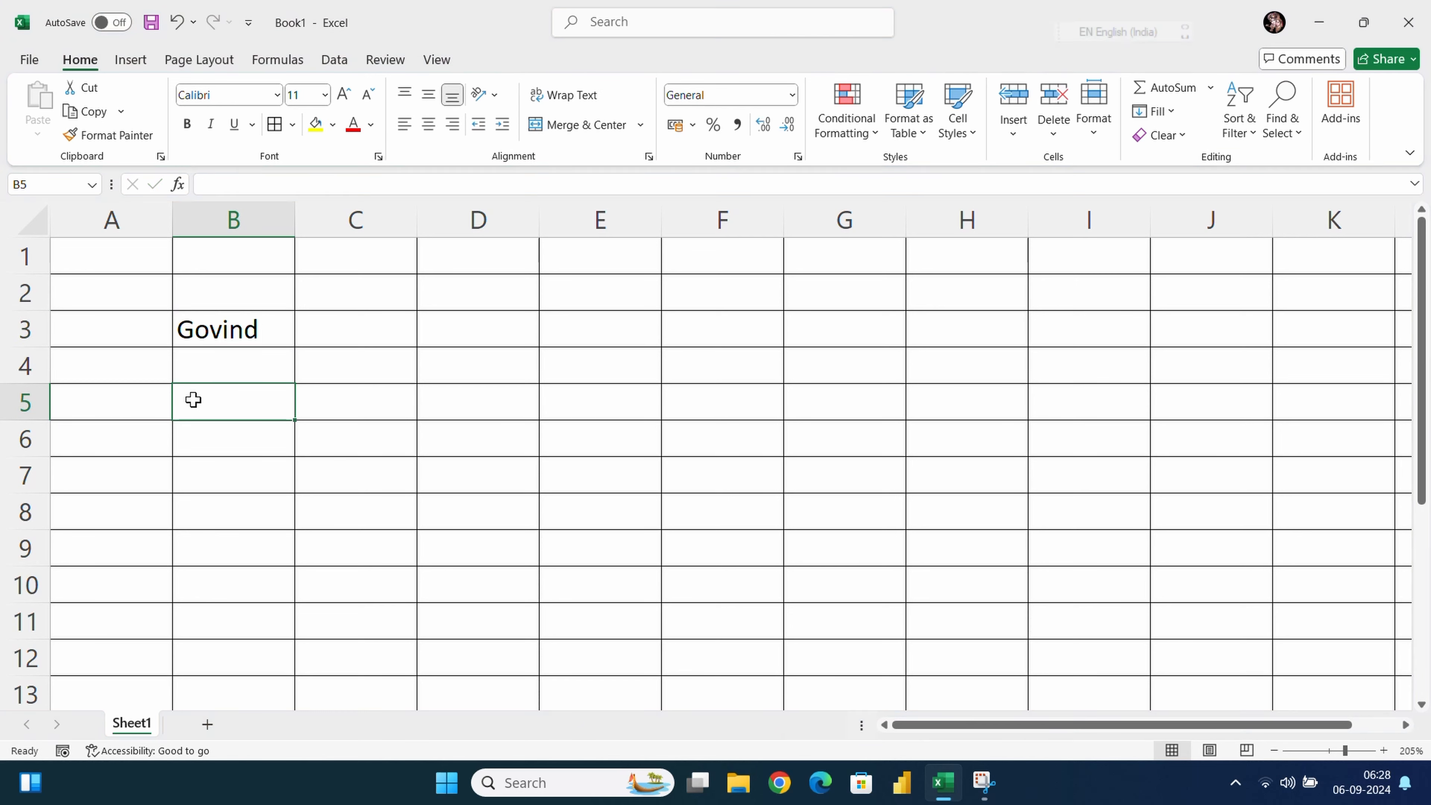
type("Ro")
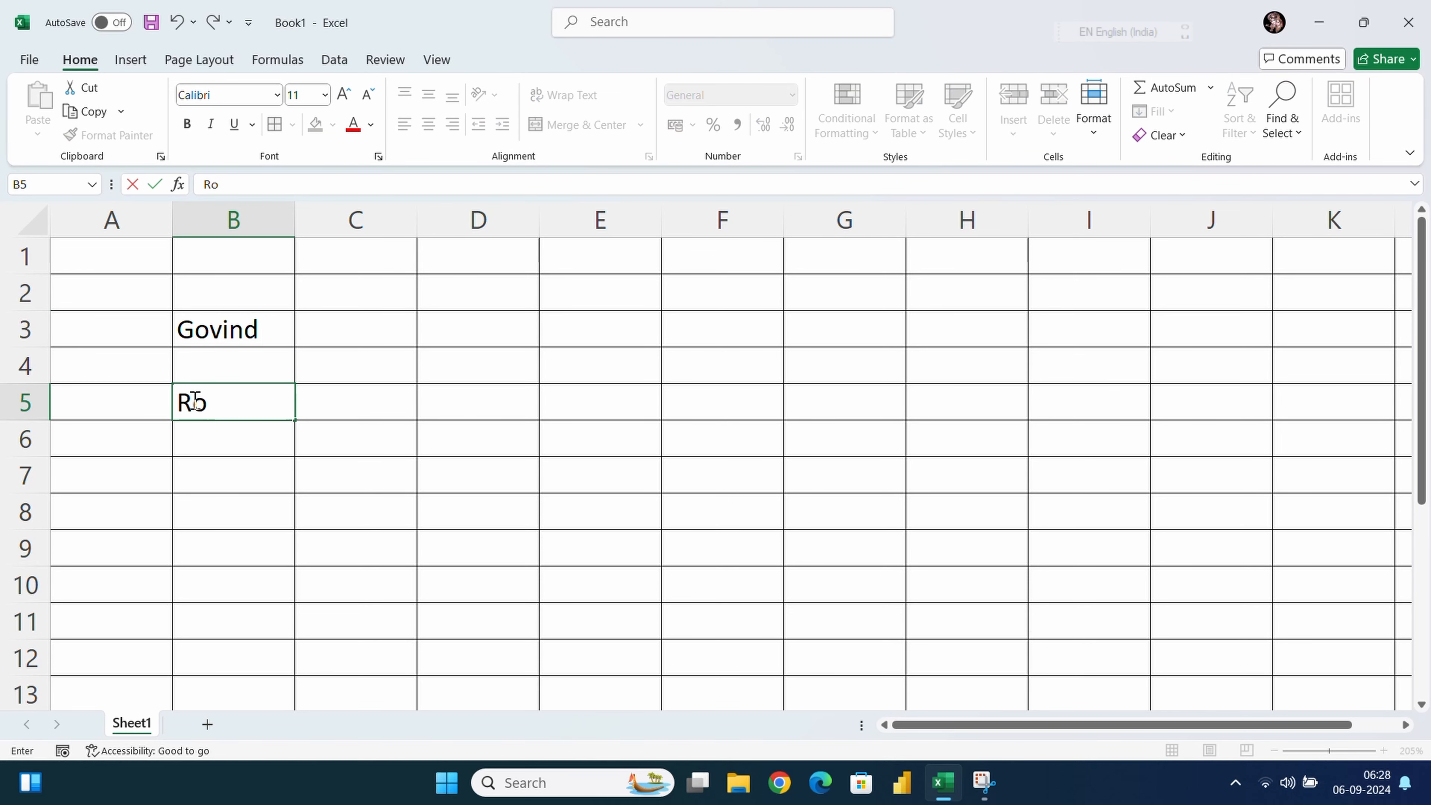
type("hit")
left_click(277, 445)
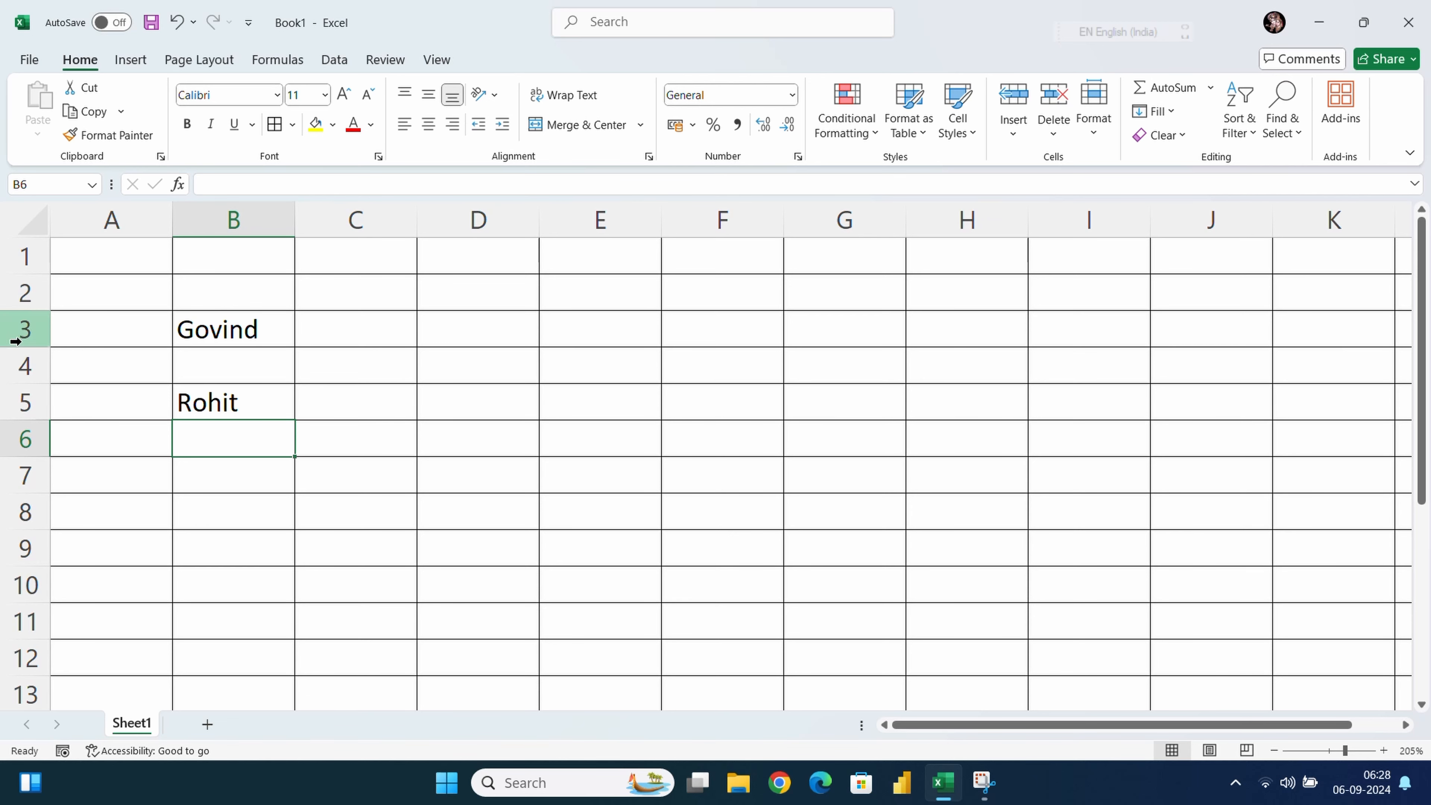
Drag rows 3 and 5 taller so both name rows share the same height
left_click_drag(15, 342, 26, 394)
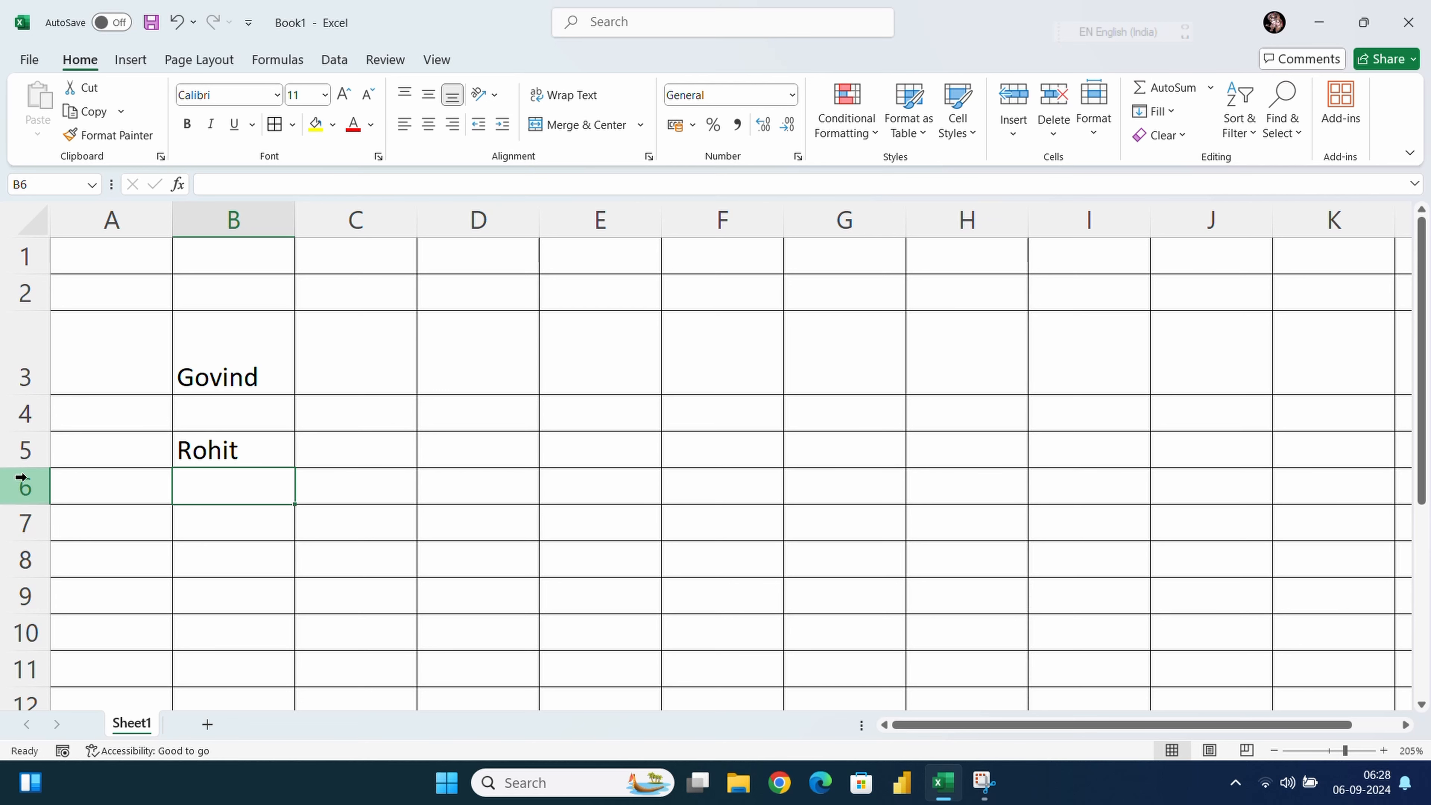
left_click_drag(27, 467, 27, 501)
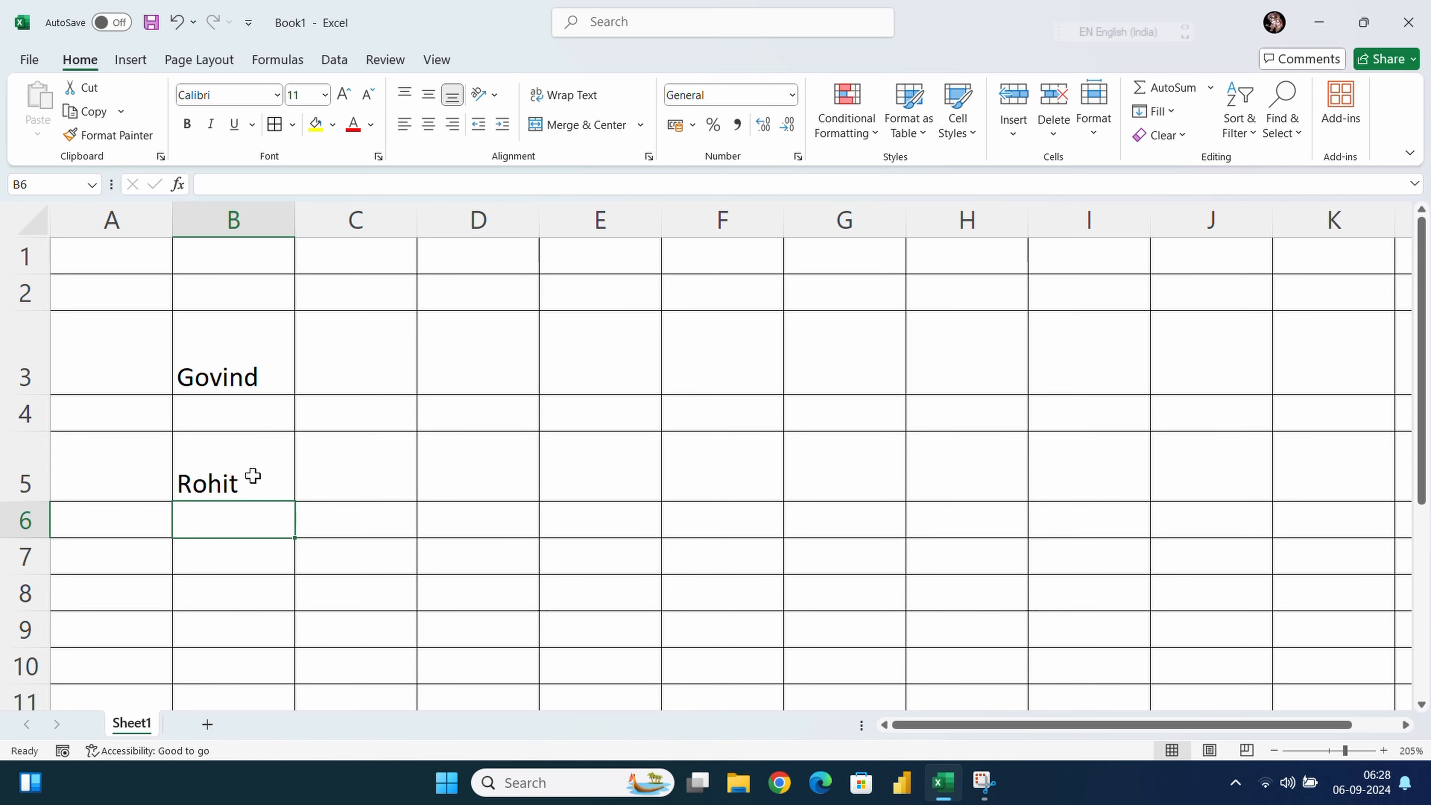
left_click(246, 355)
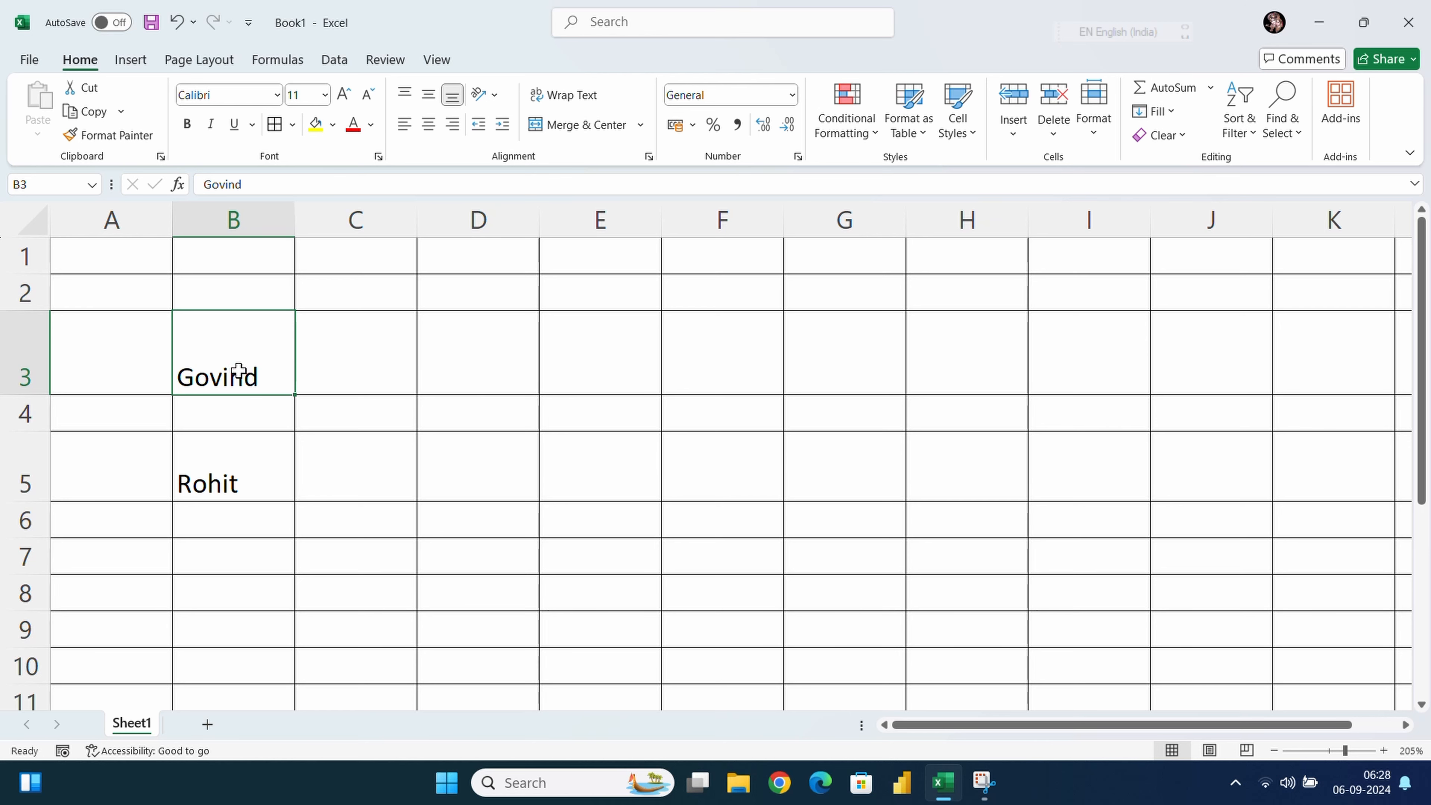
left_click(428, 95)
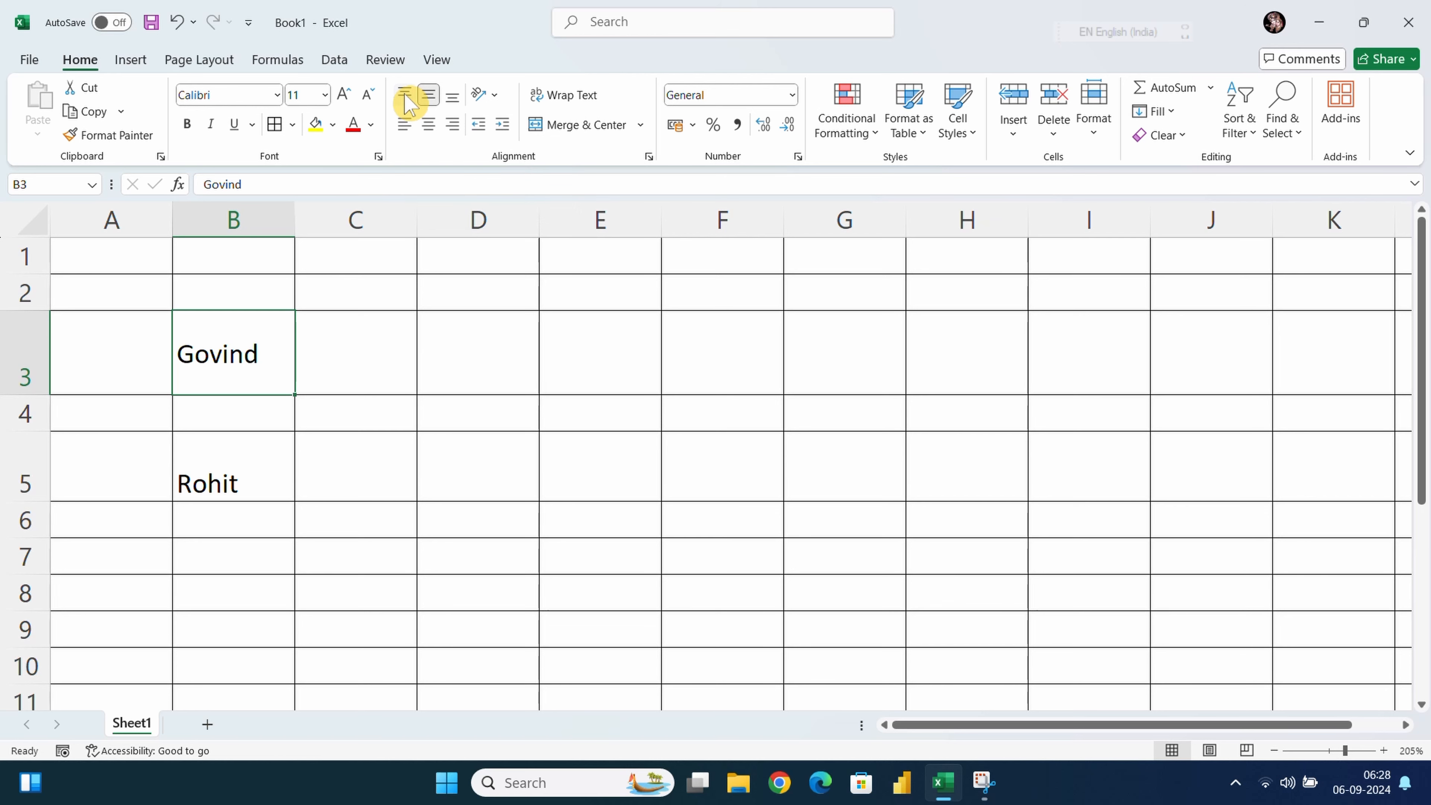
left_click(451, 97)
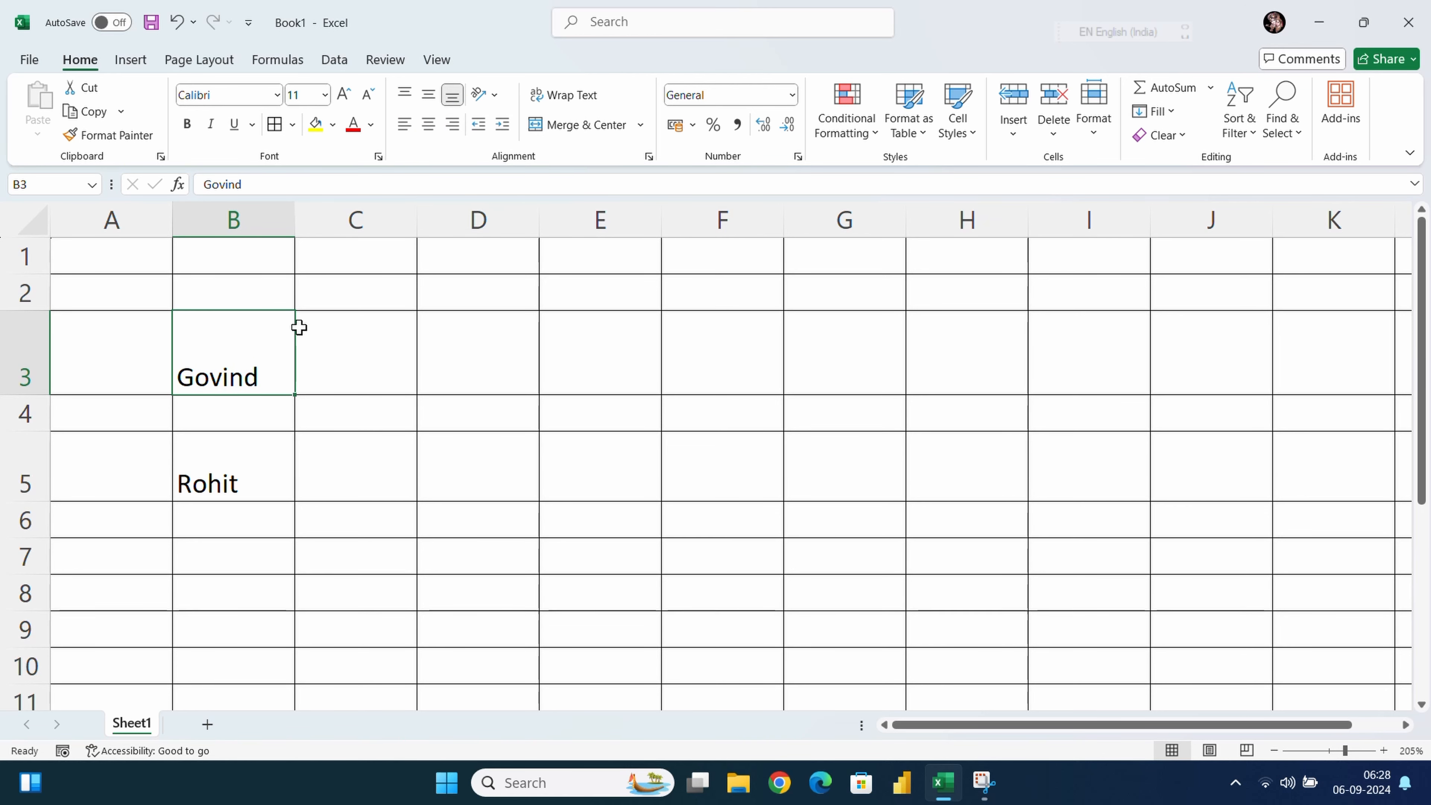
left_click(328, 376)
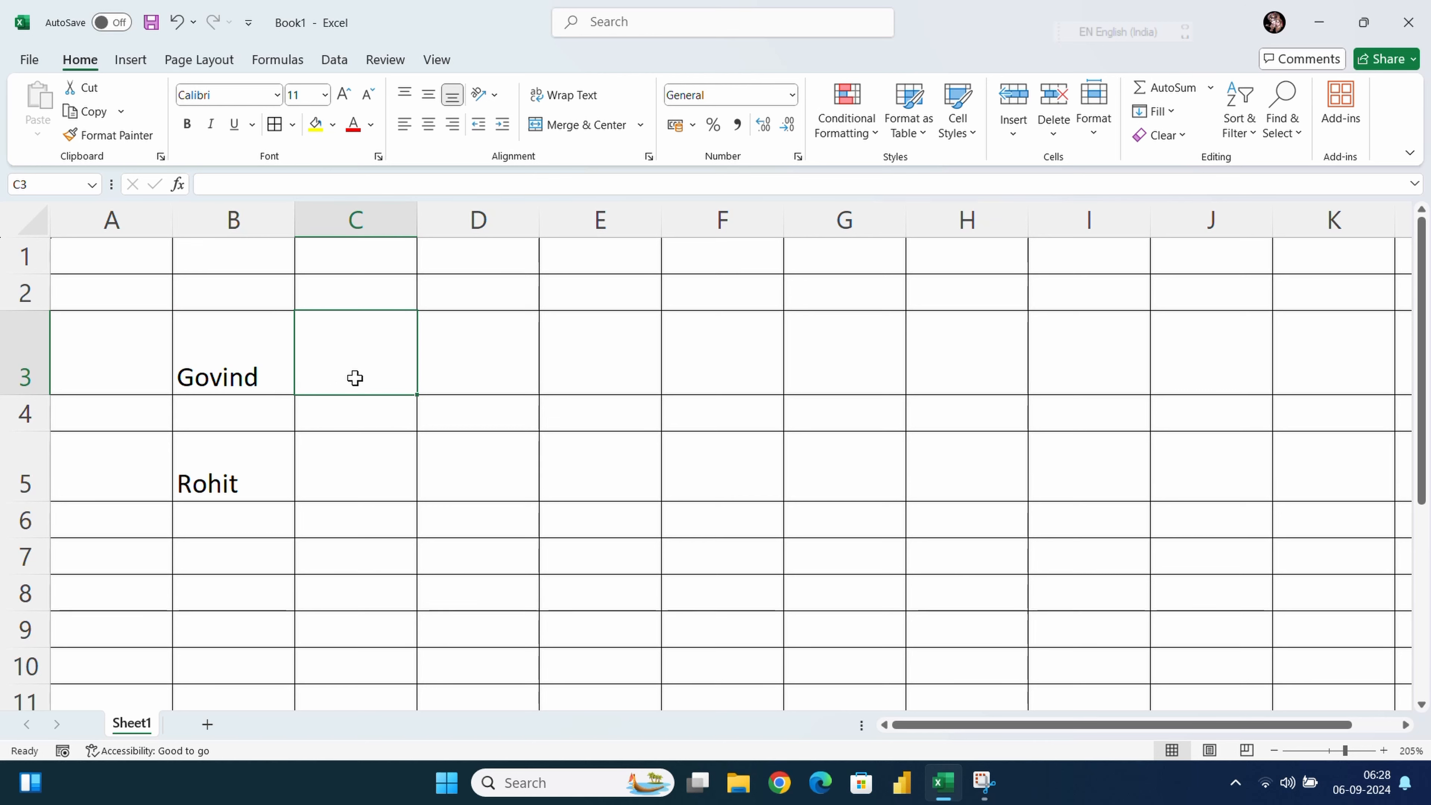
Insert a rightwards arrow symbol (→) into cell C3 from the Symbol dialog
left_click(132, 60)
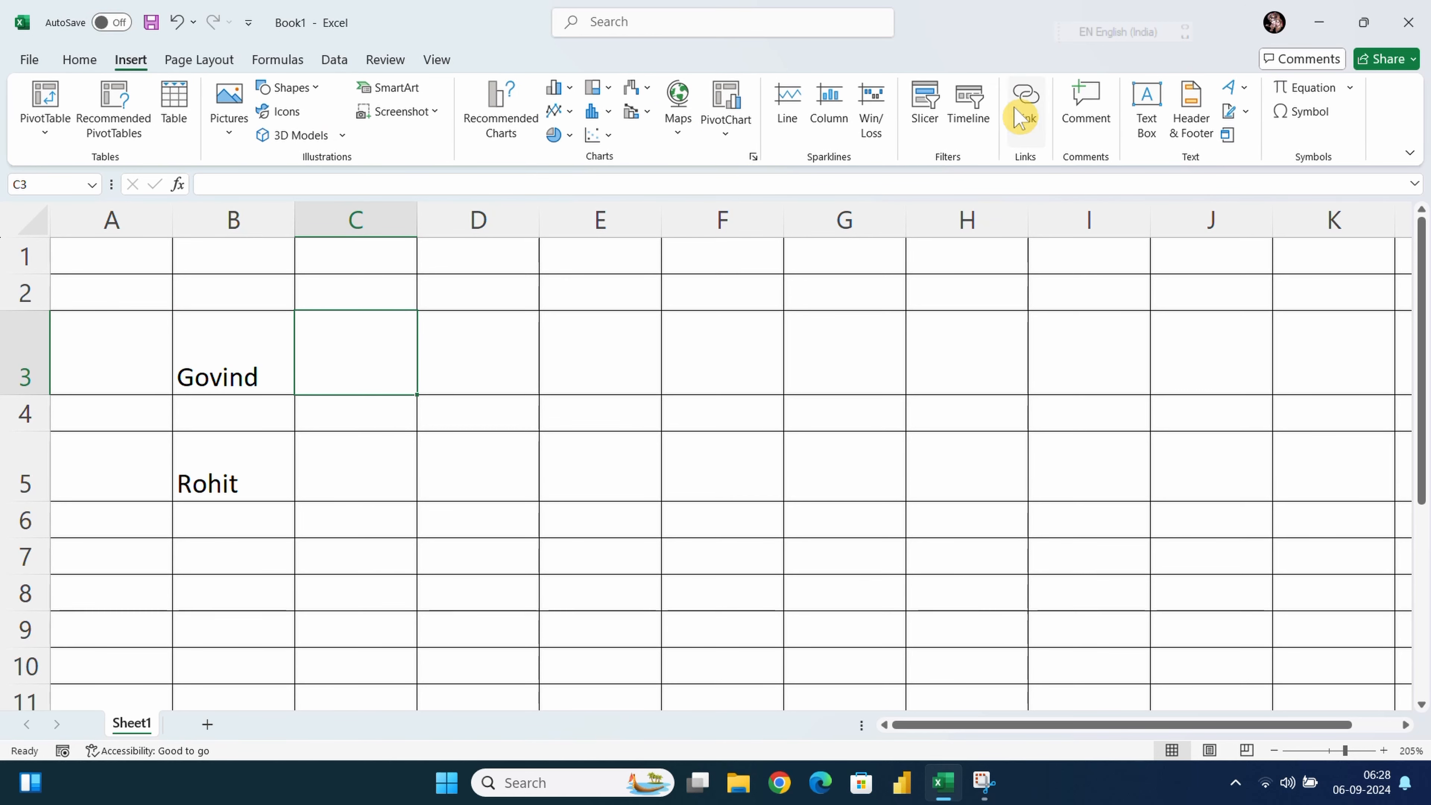
left_click(1306, 113)
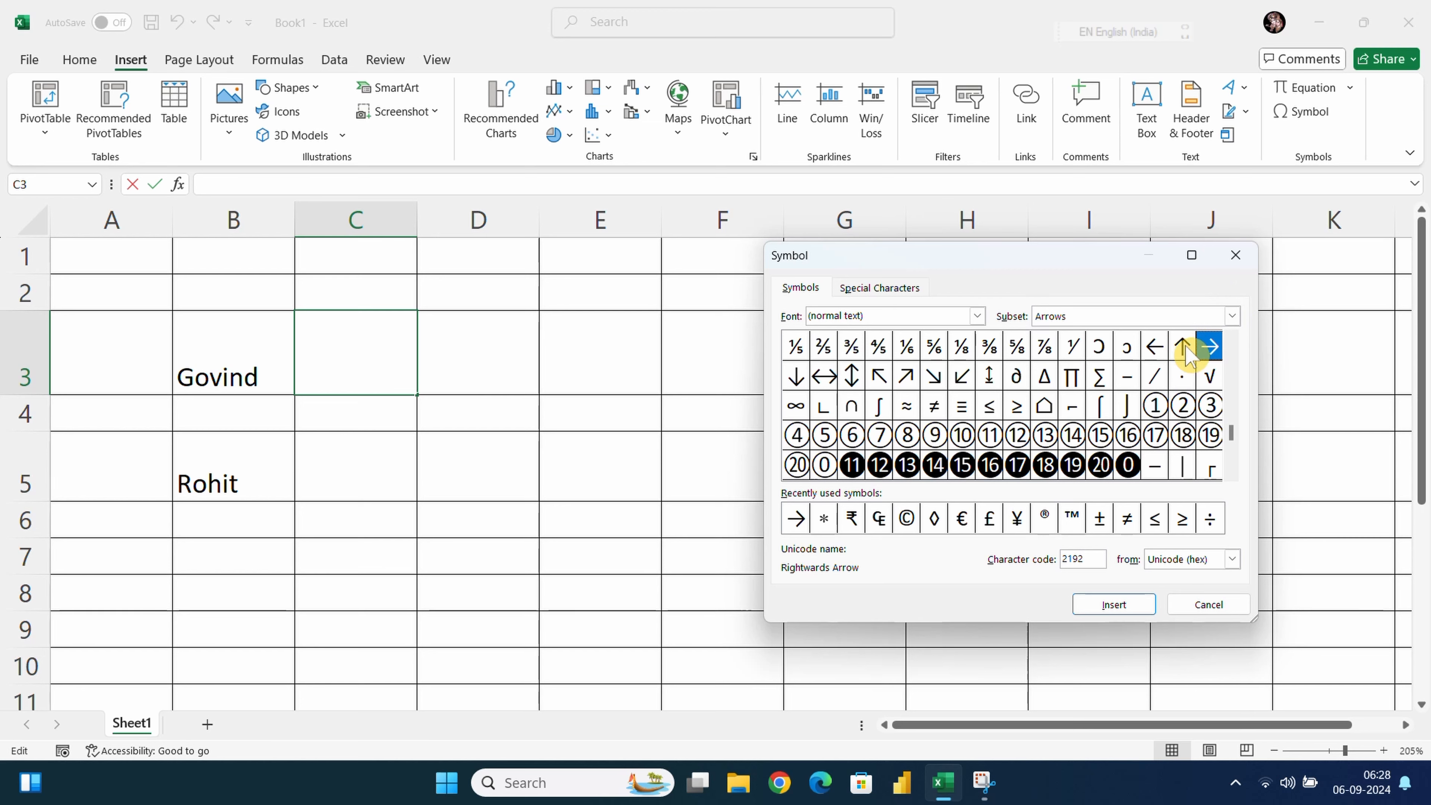
left_click(1107, 606)
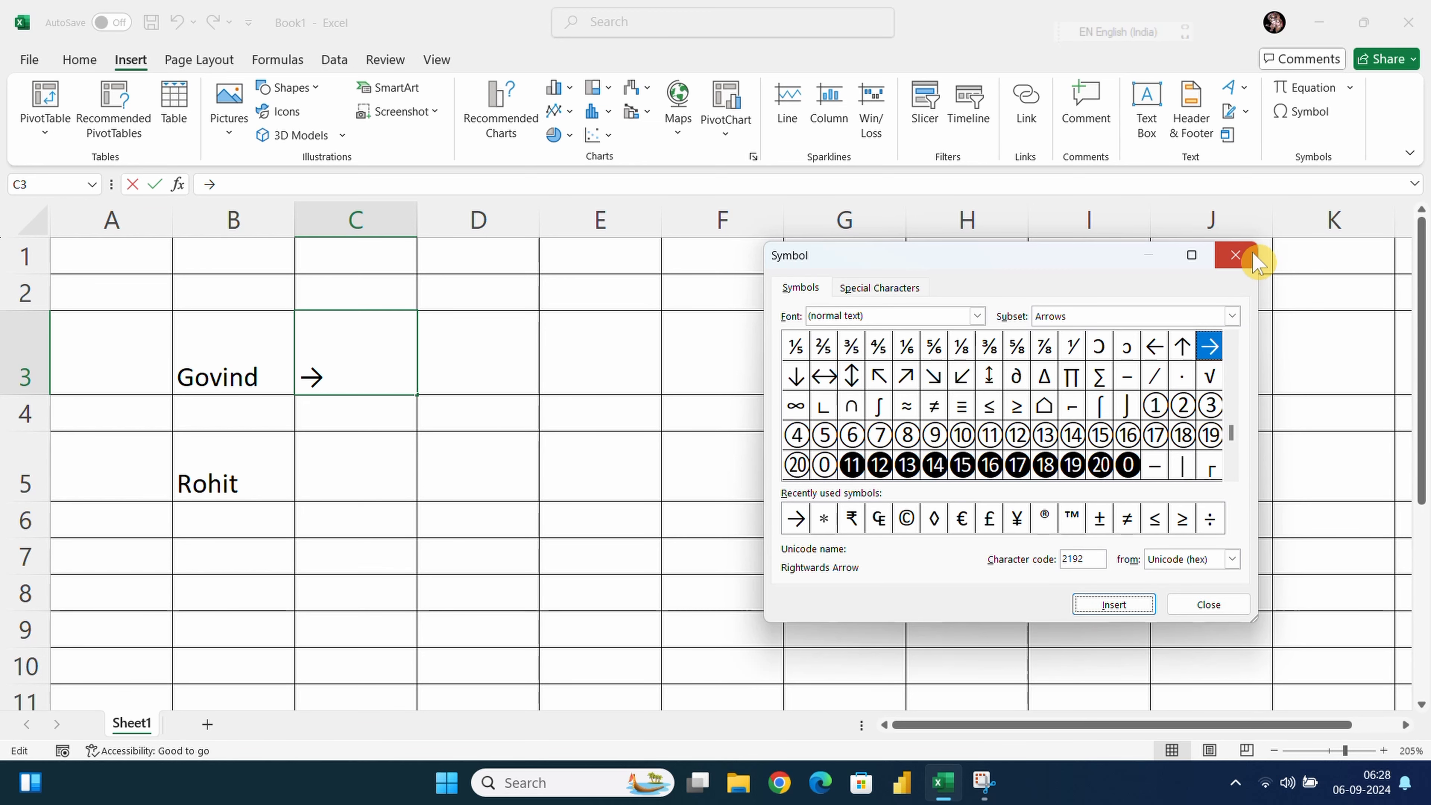
left_click(1235, 255)
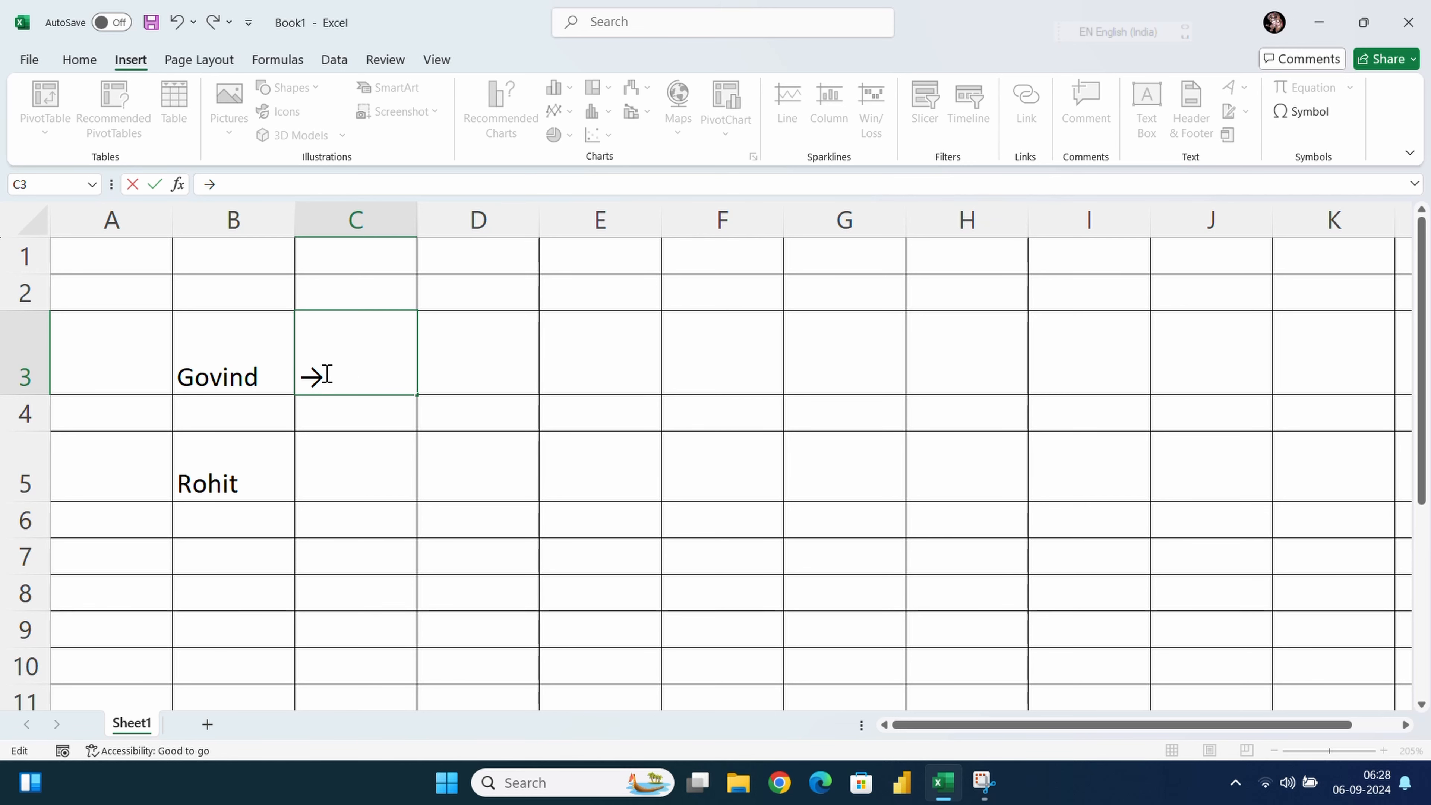
left_click(345, 448)
left_click(344, 373)
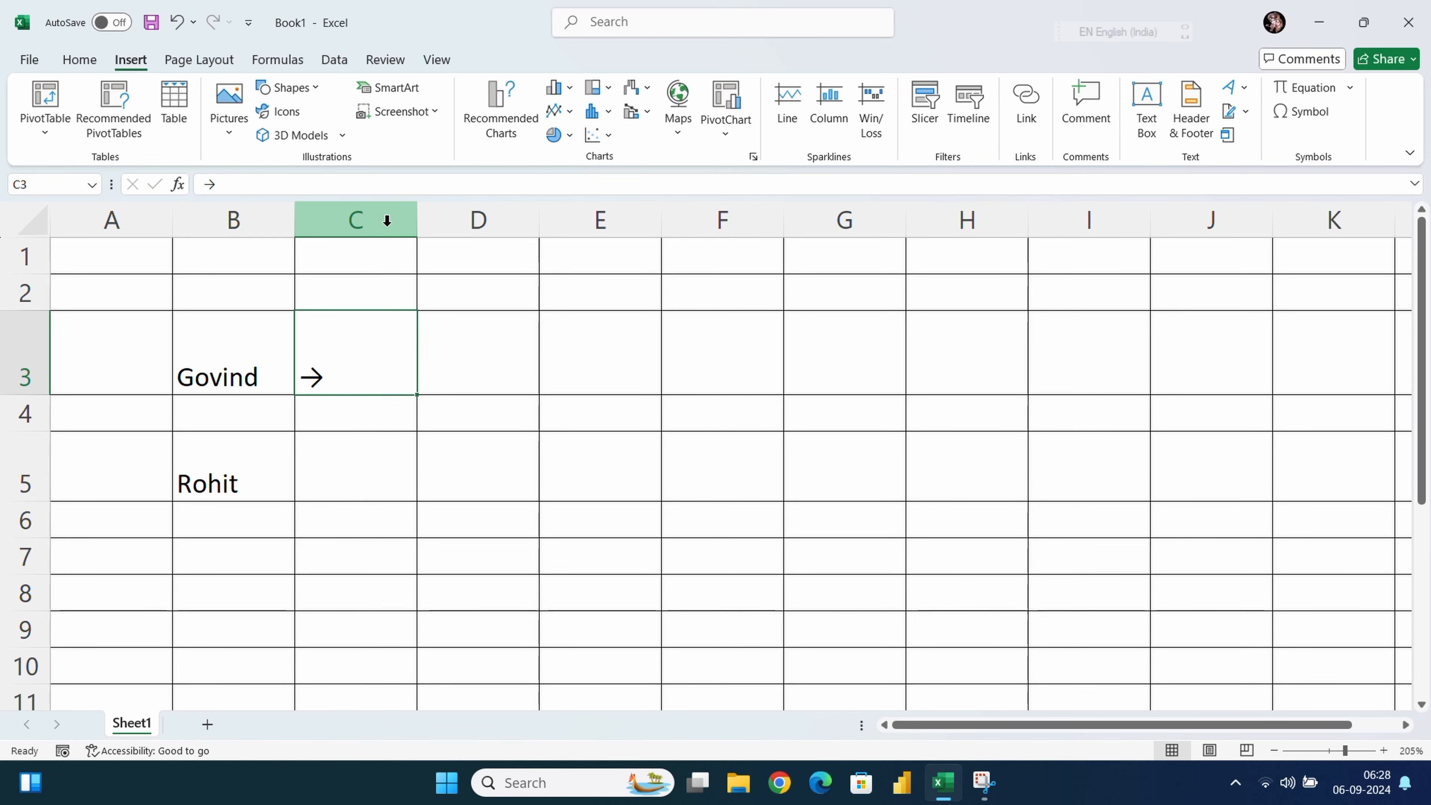
left_click(80, 59)
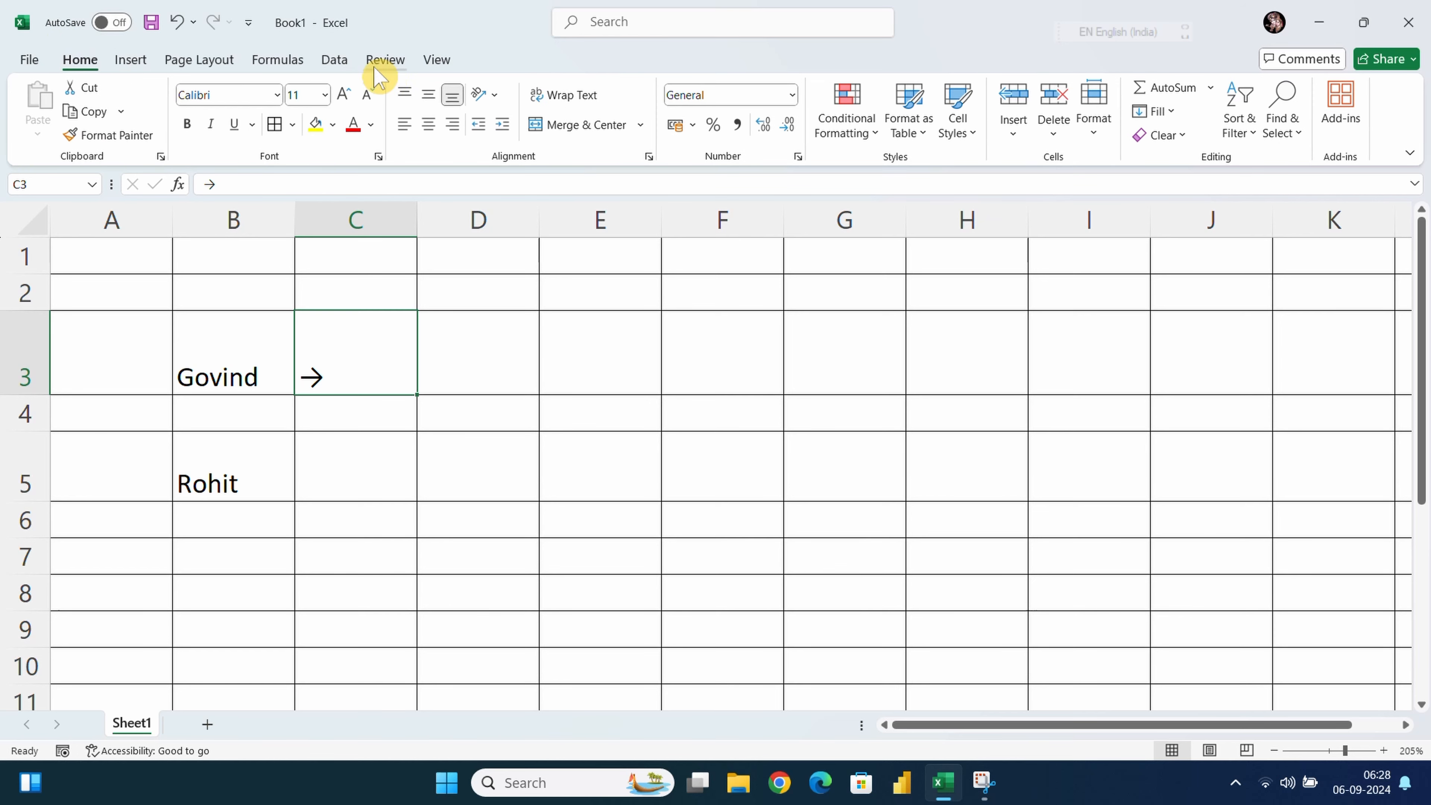
Try Angle Counterclockwise, Angle Clockwise, Vertical Text and Rotate Text Up on the C3 arrow
left_click(497, 99)
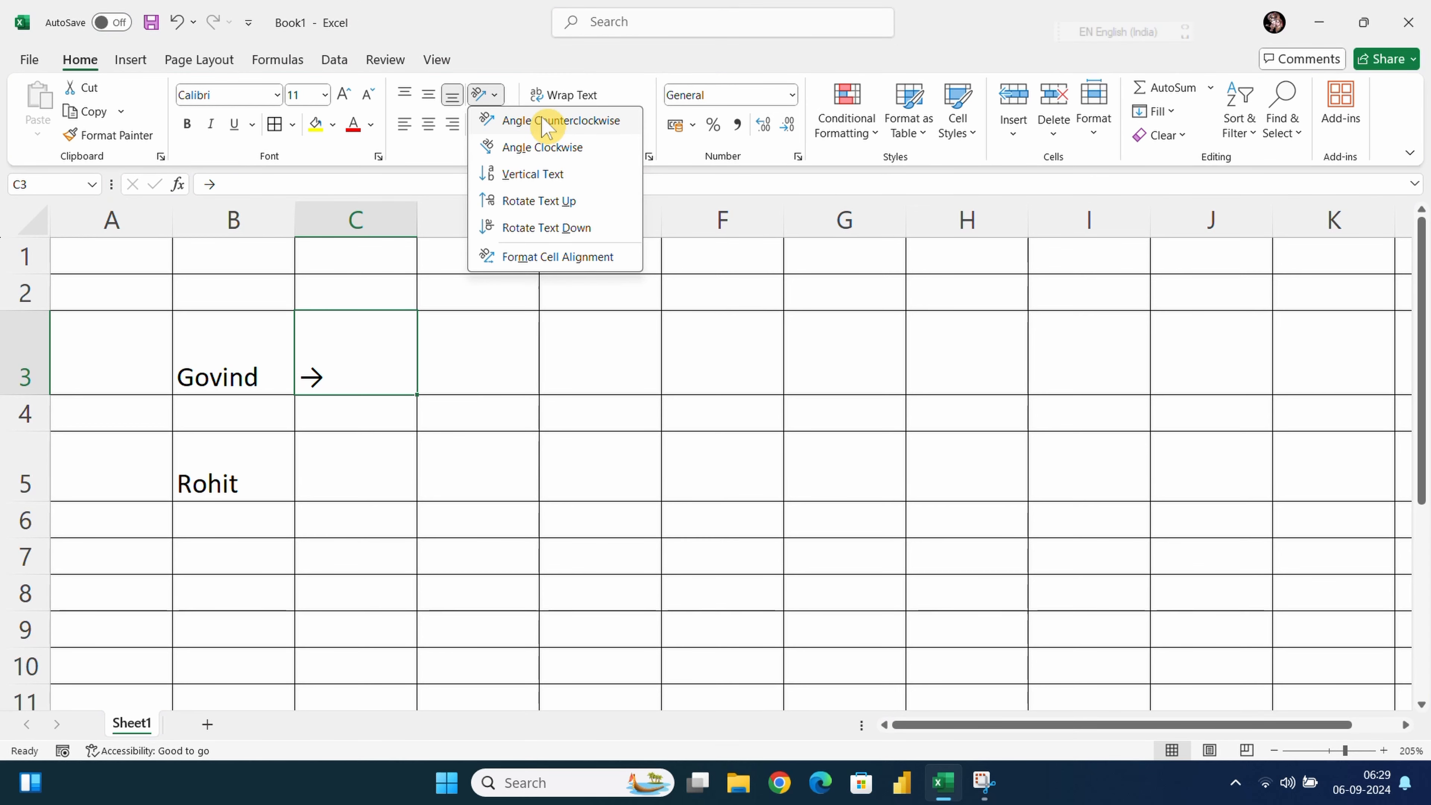
left_click(545, 121)
left_click(491, 96)
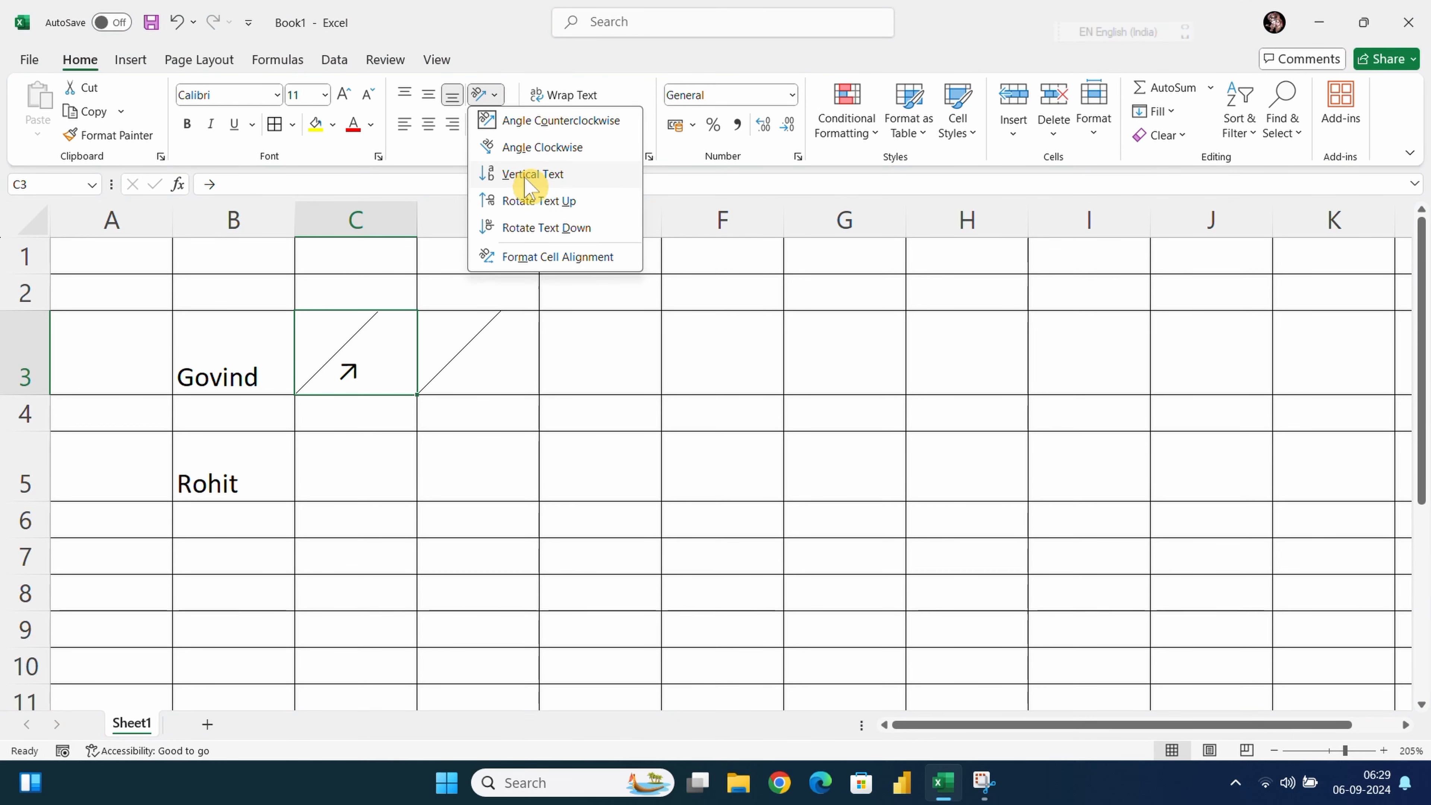
left_click(530, 148)
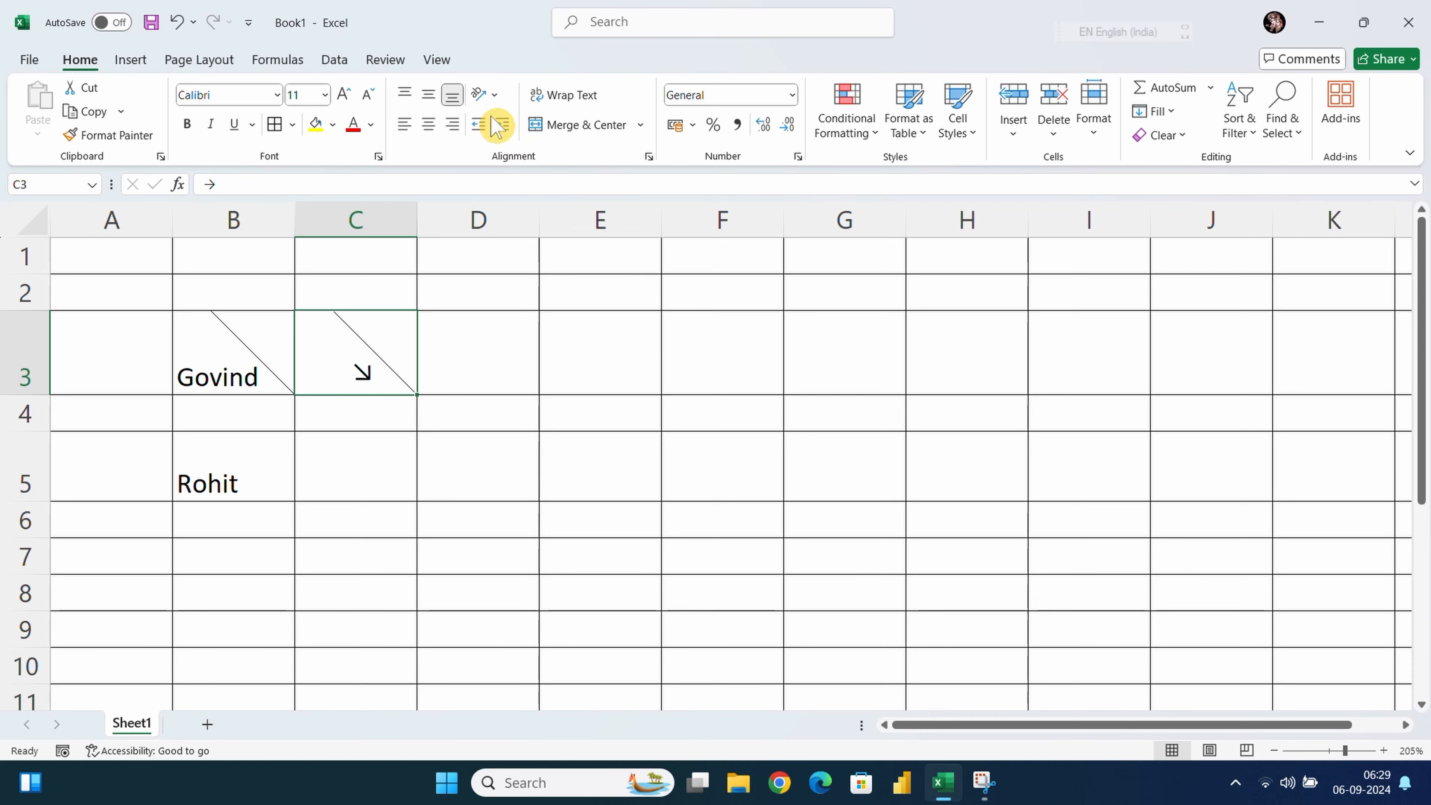
left_click(496, 94)
left_click(530, 175)
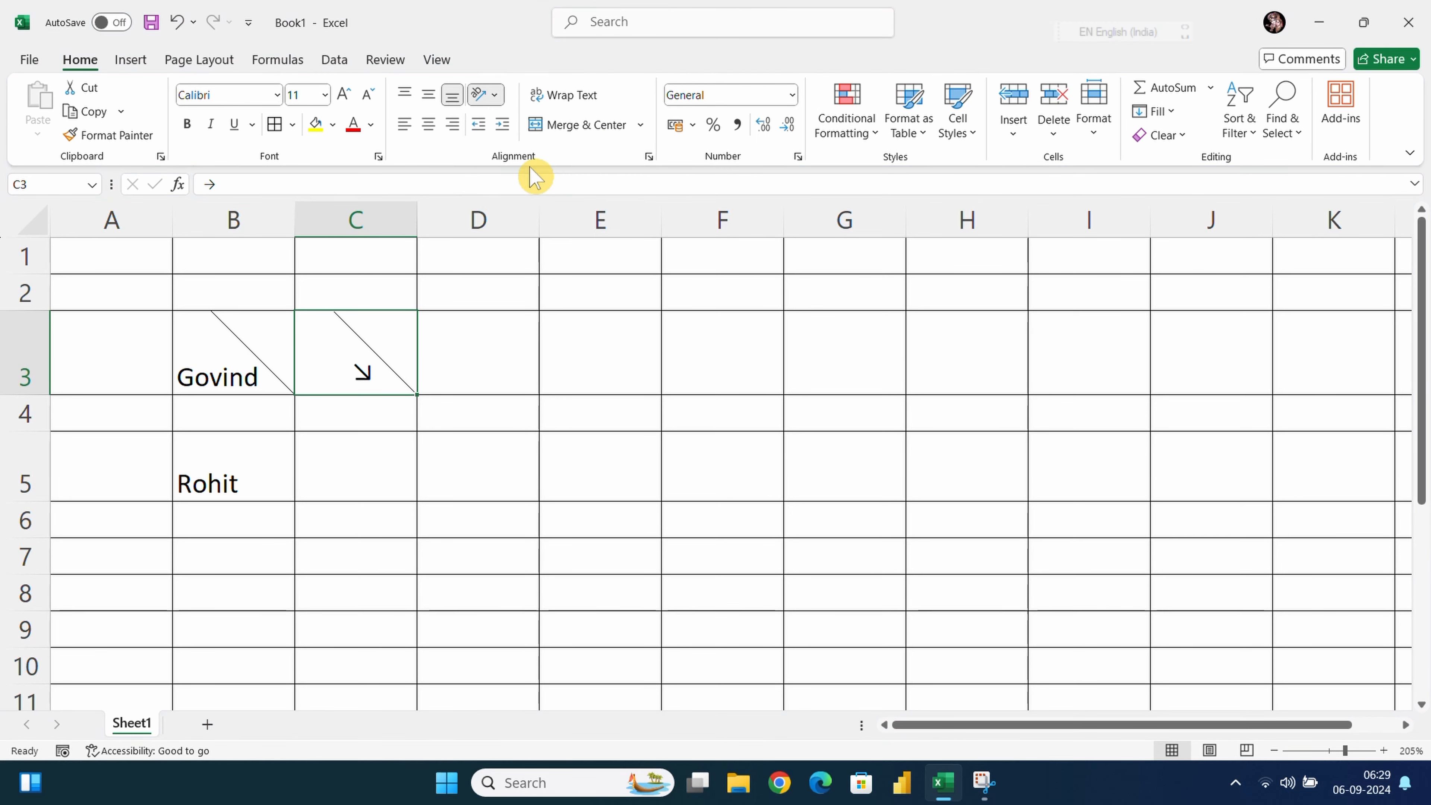
left_click(495, 96)
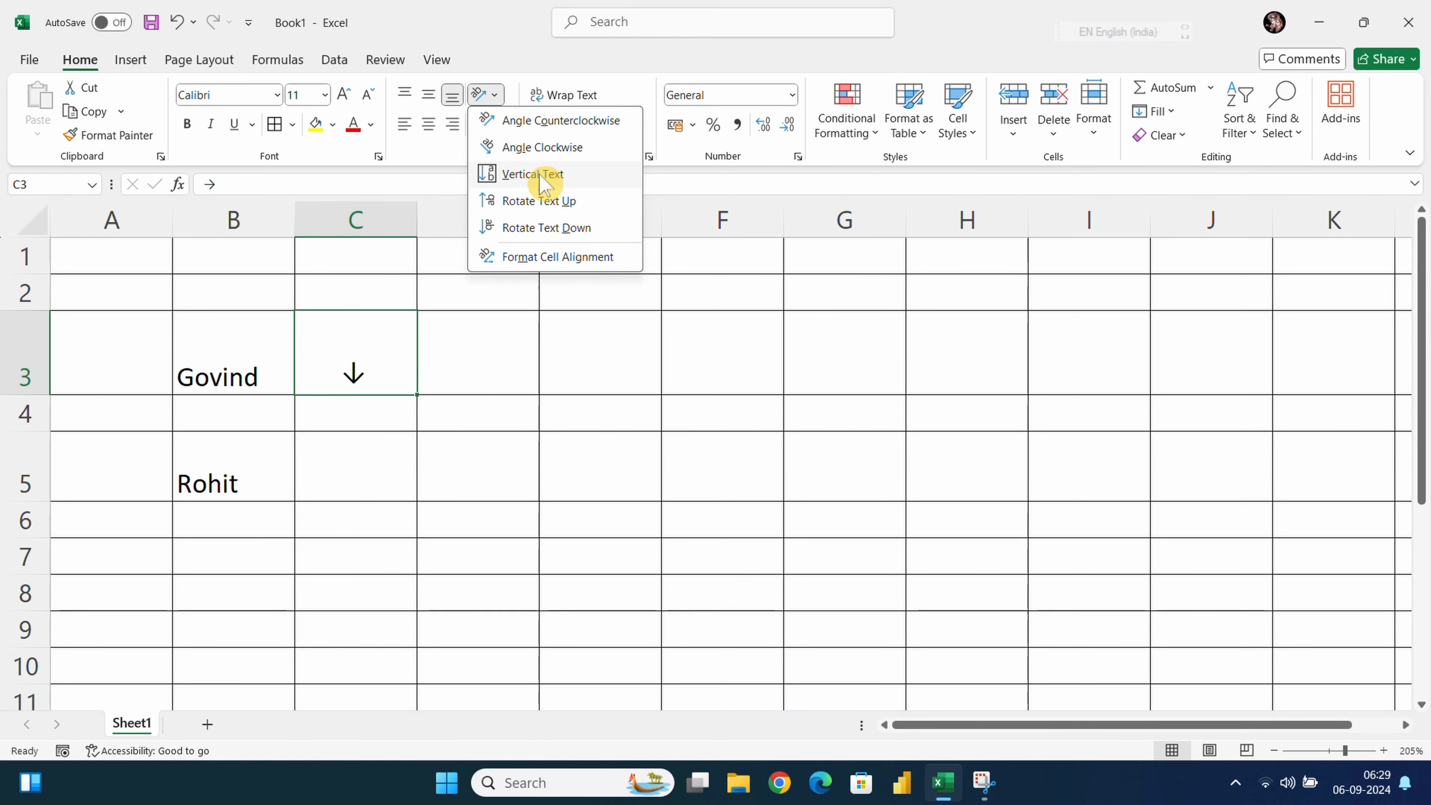
left_click(547, 198)
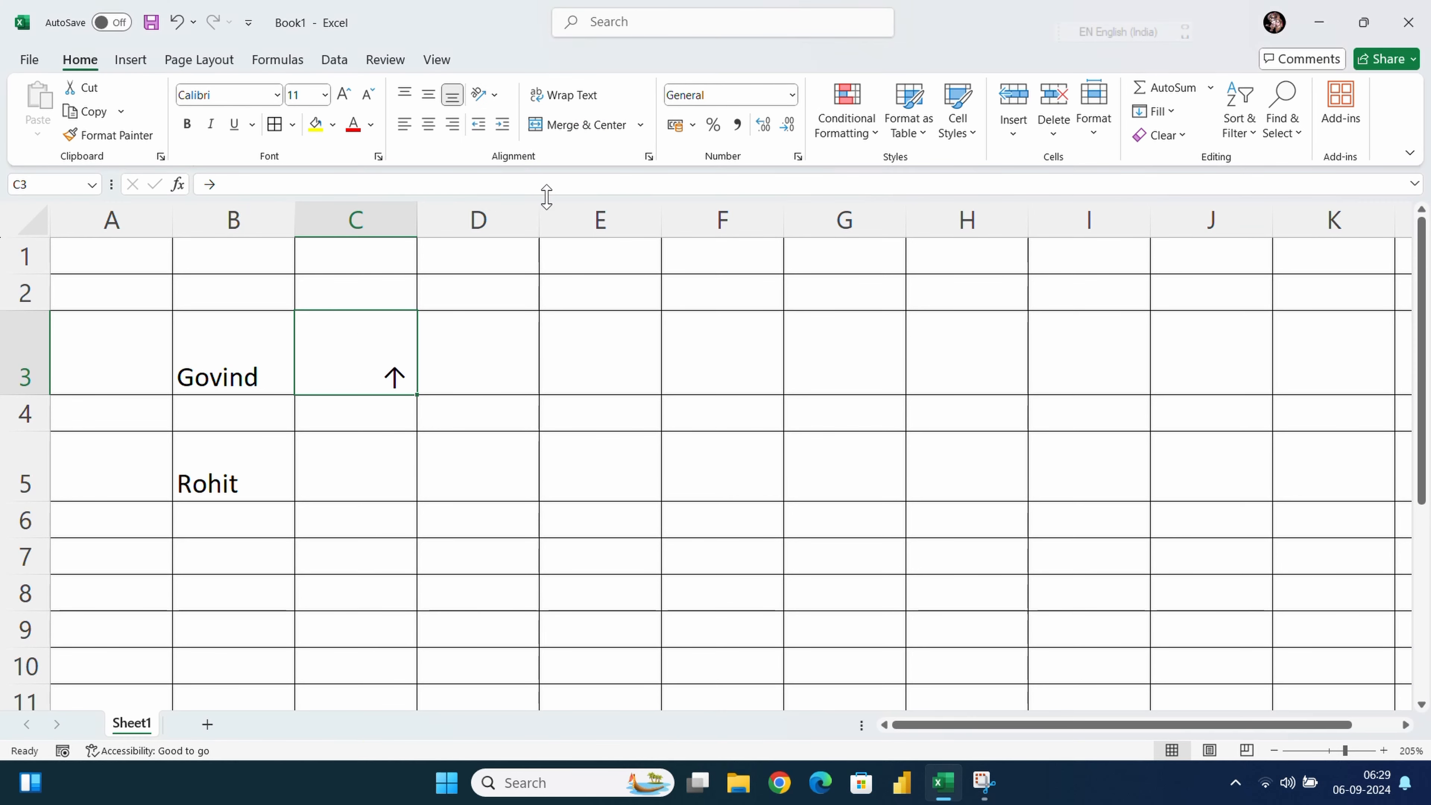
Apply Rotate Text Down so the arrow in C3 points downward
left_click(495, 95)
left_click(541, 229)
left_click(494, 97)
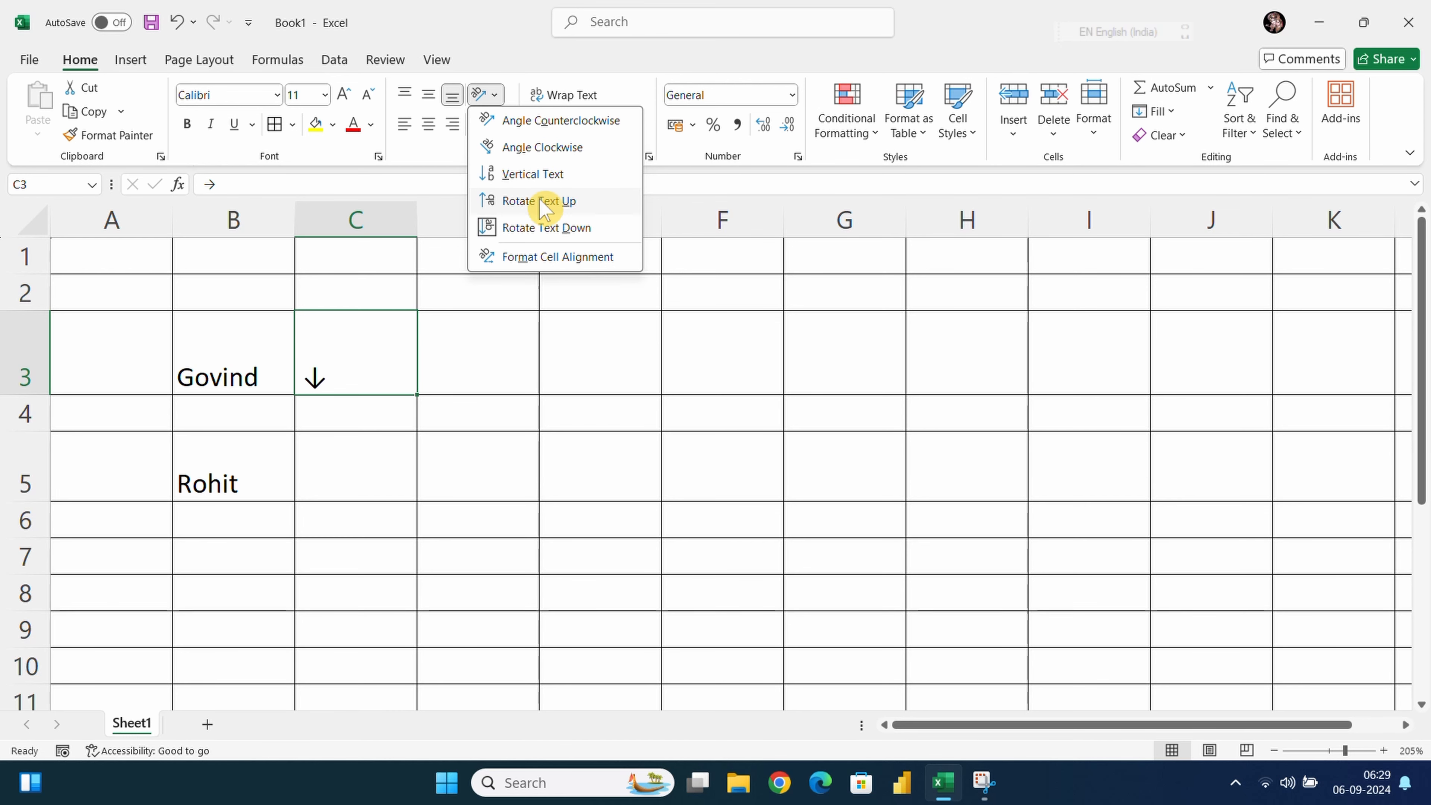
Open the Format Cells alignment settings twice and close them without changes
left_click(538, 261)
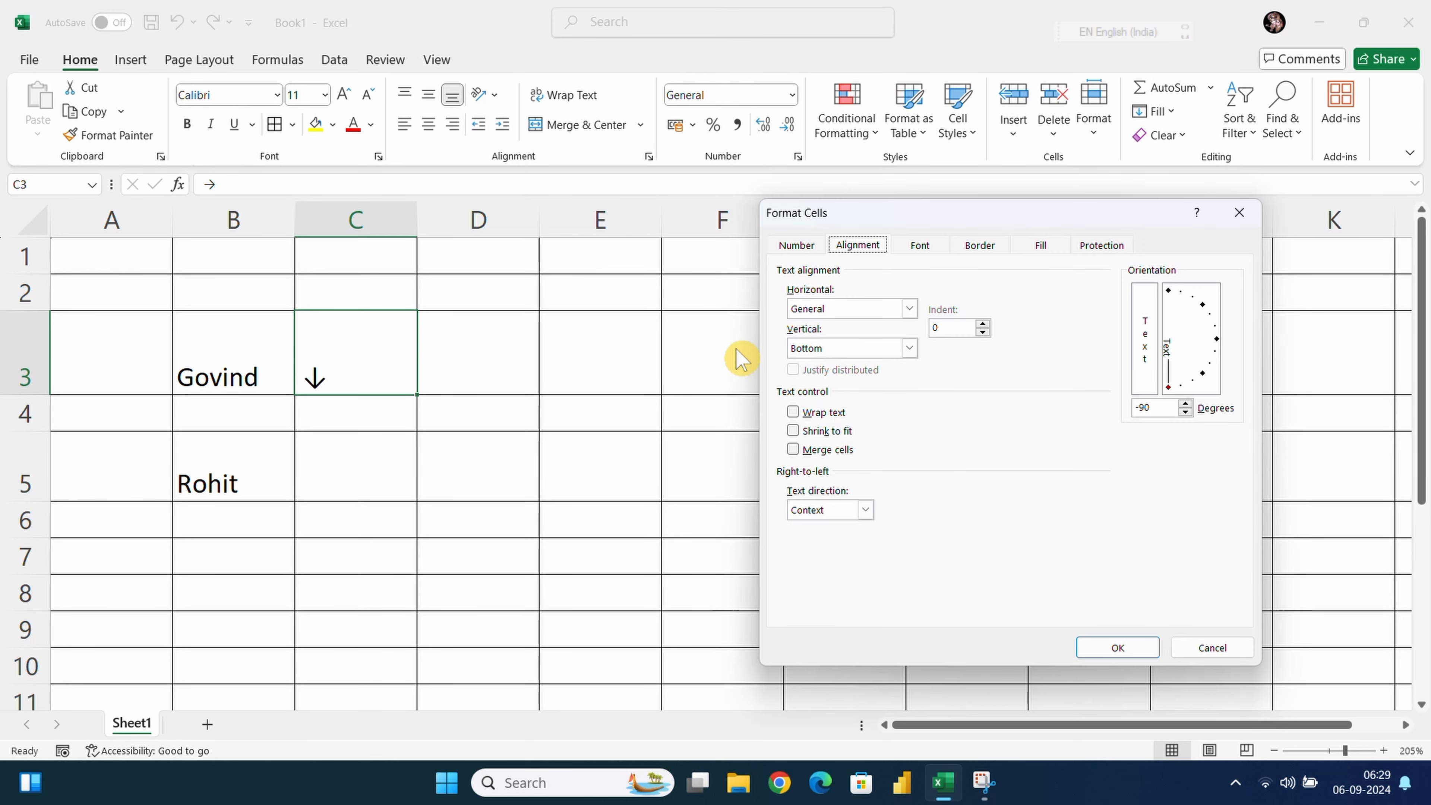
left_click(1238, 213)
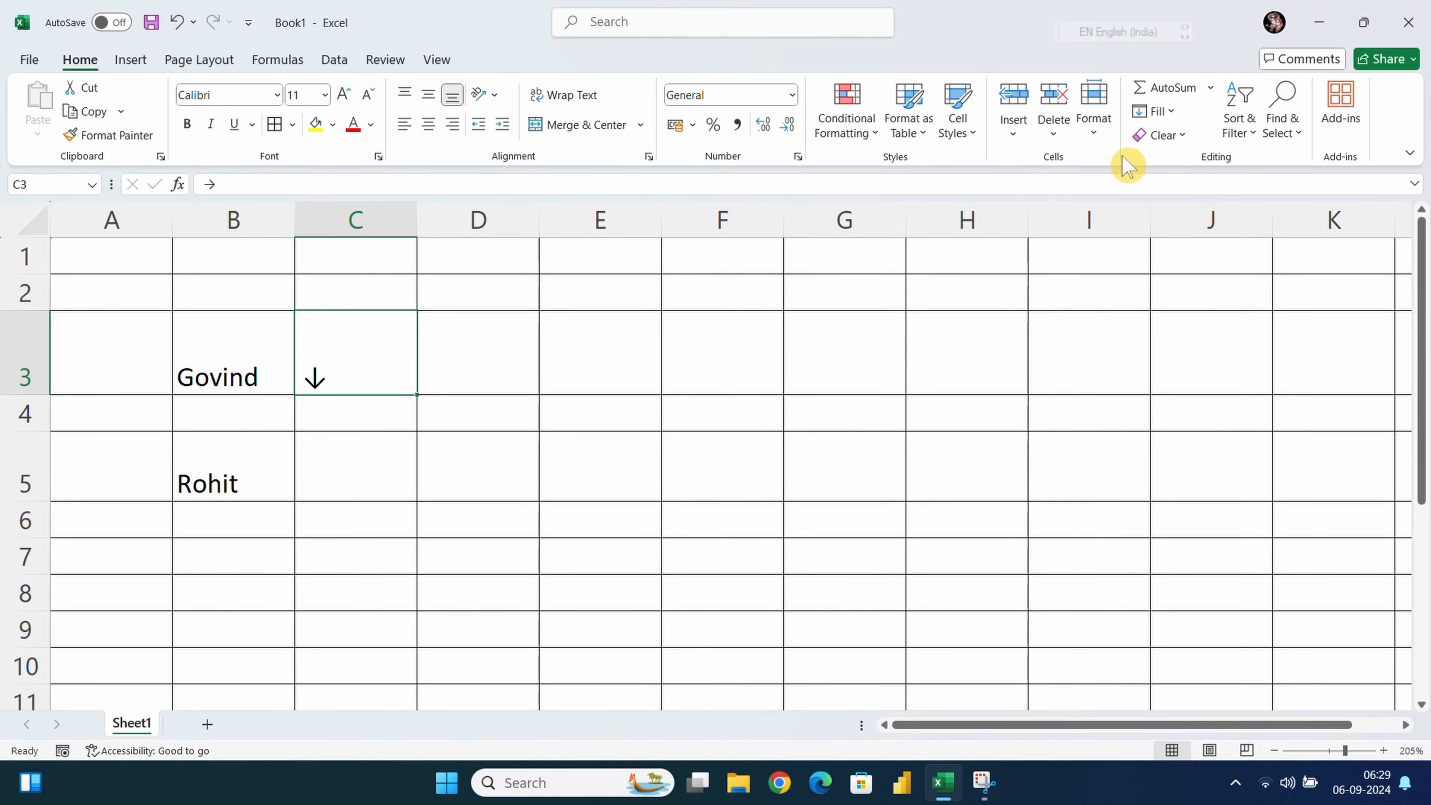
left_click(1092, 138)
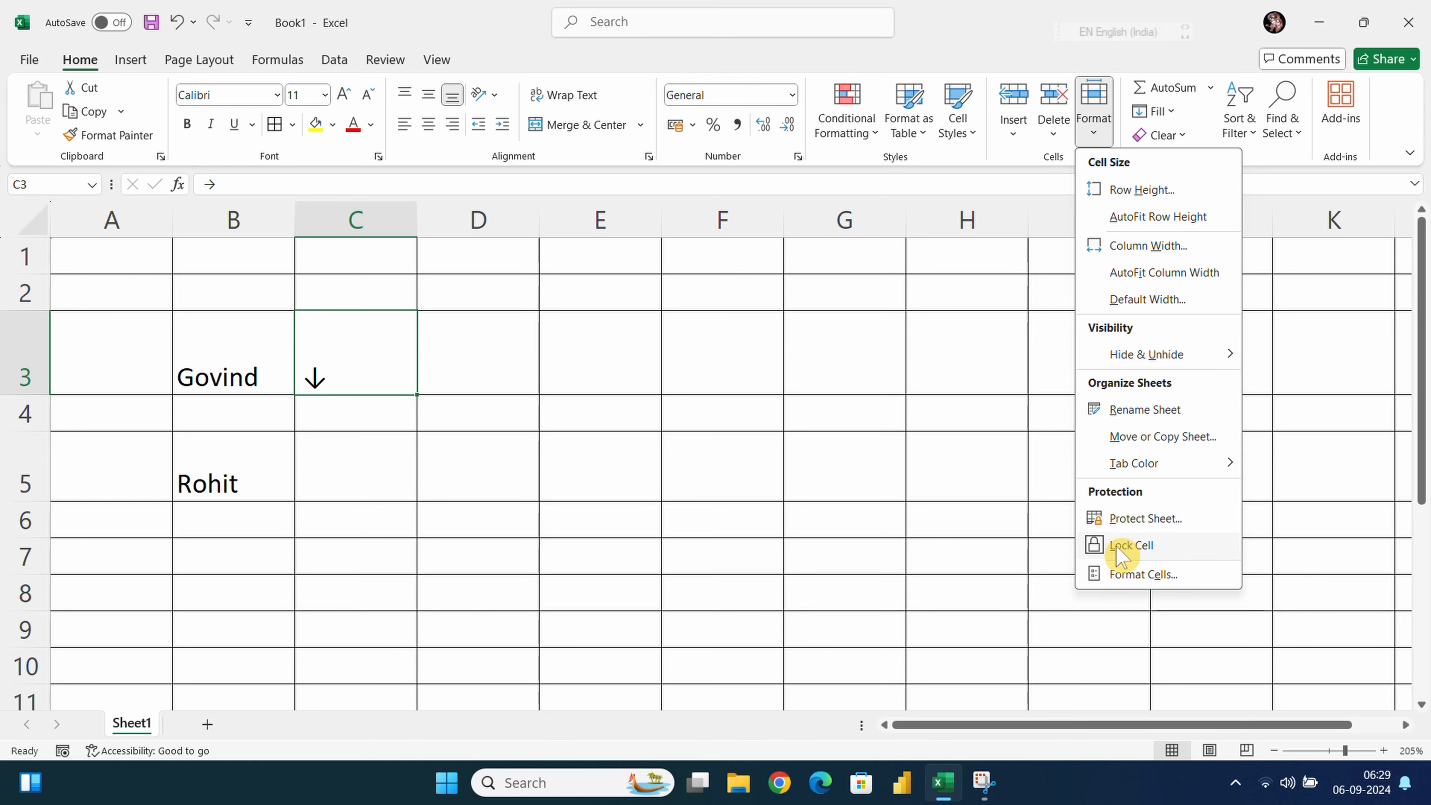
left_click(1118, 575)
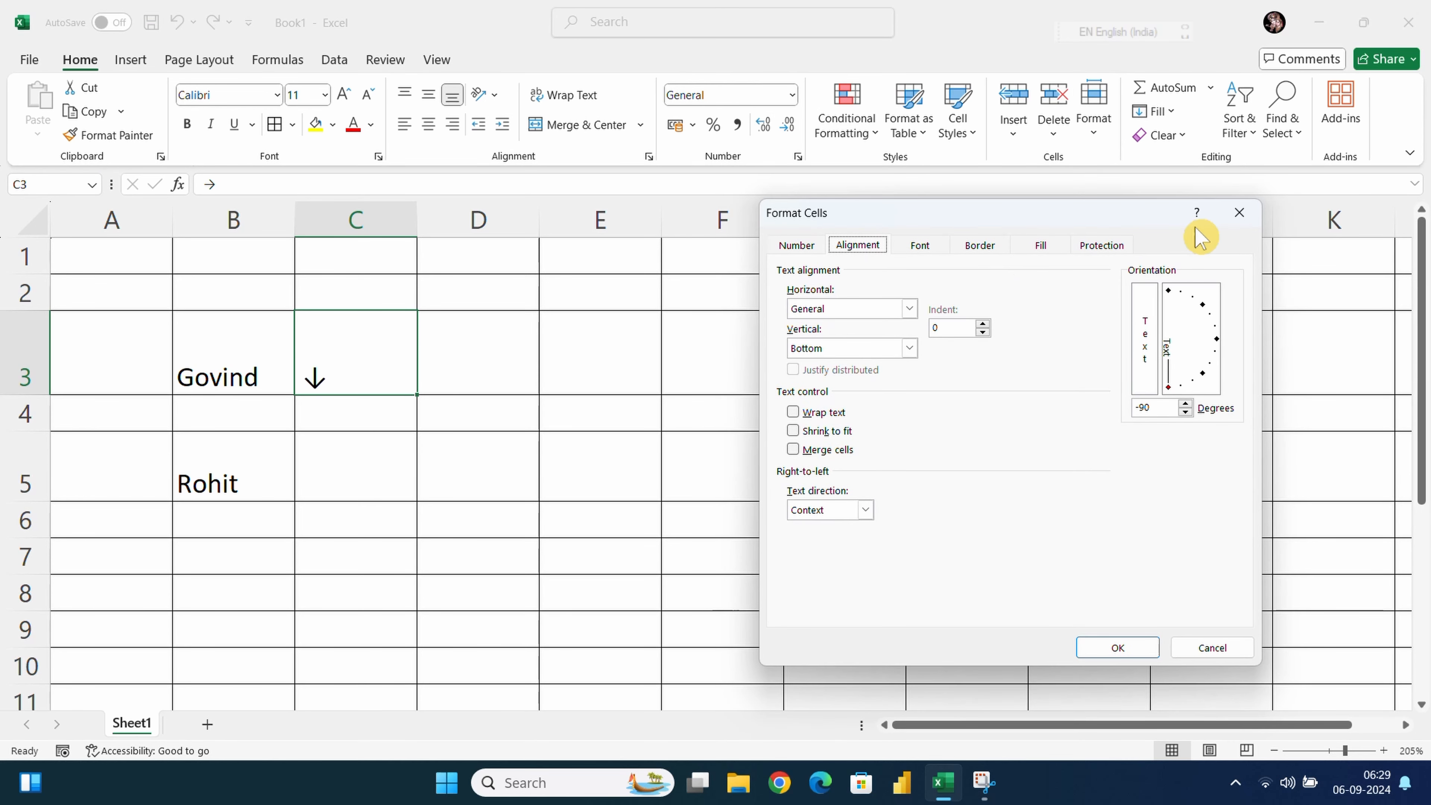
left_click(1238, 213)
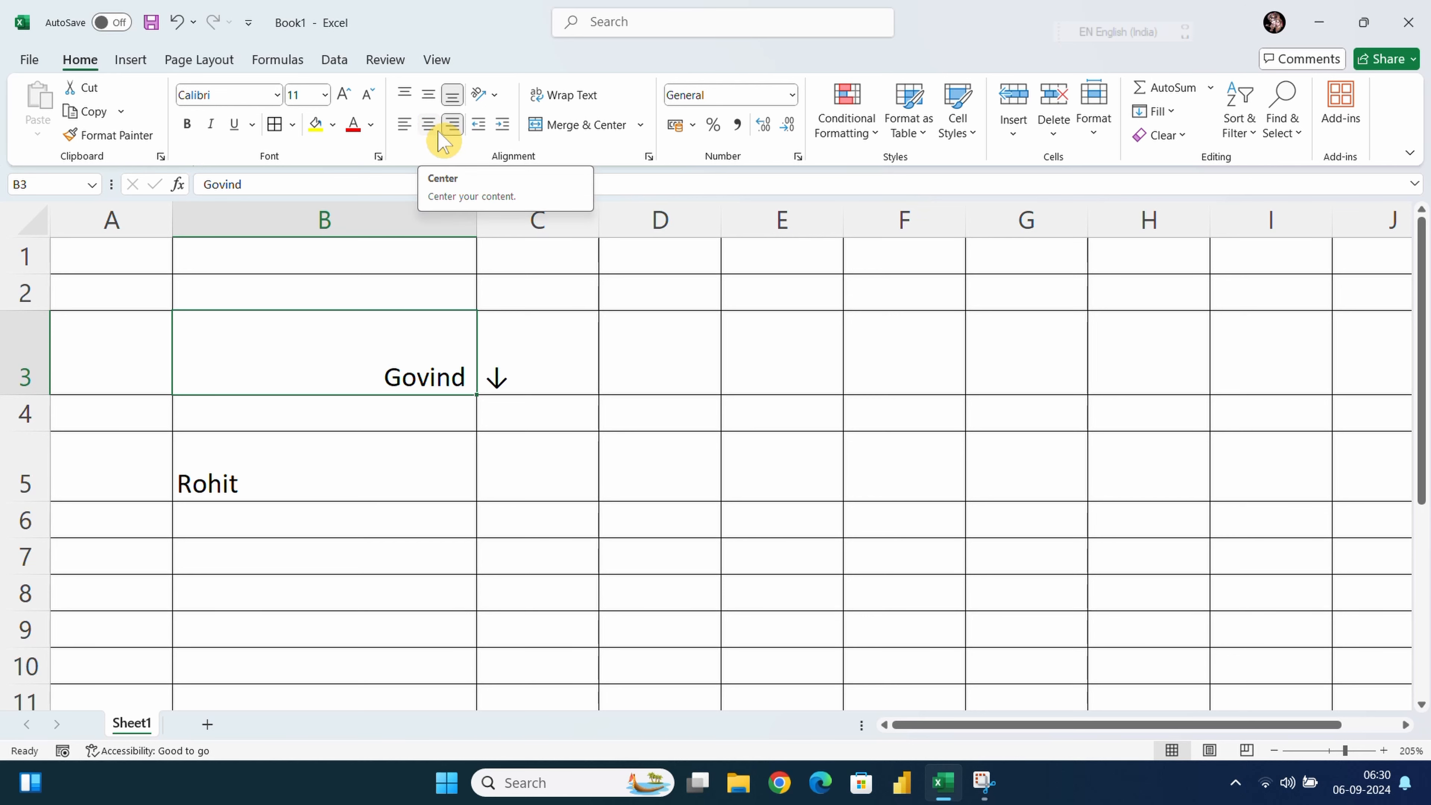
Cycle the name in B3 through left, centre and right alignment, ending right-aligned
left_click(403, 125)
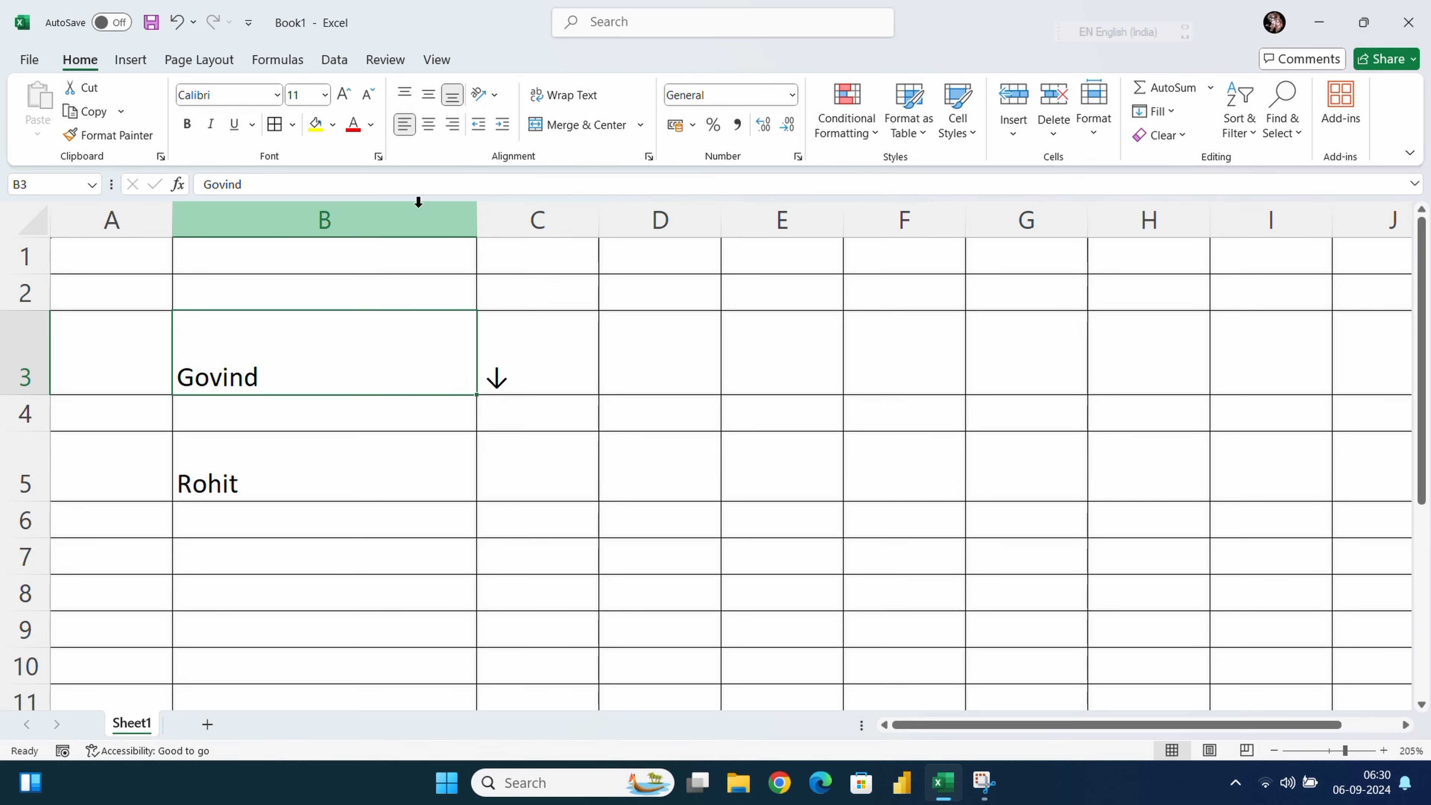
left_click(429, 125)
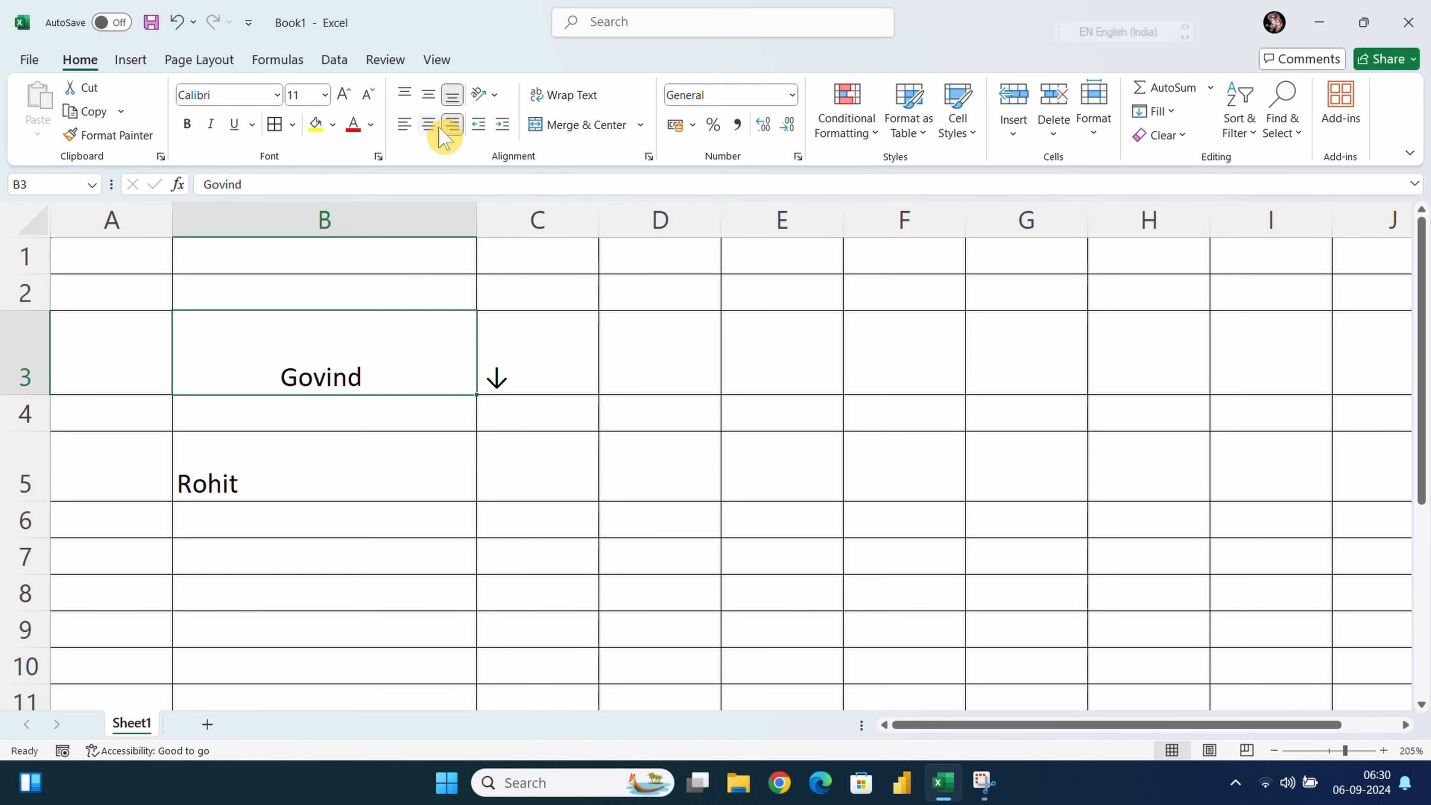
left_click(452, 132)
left_click(428, 124)
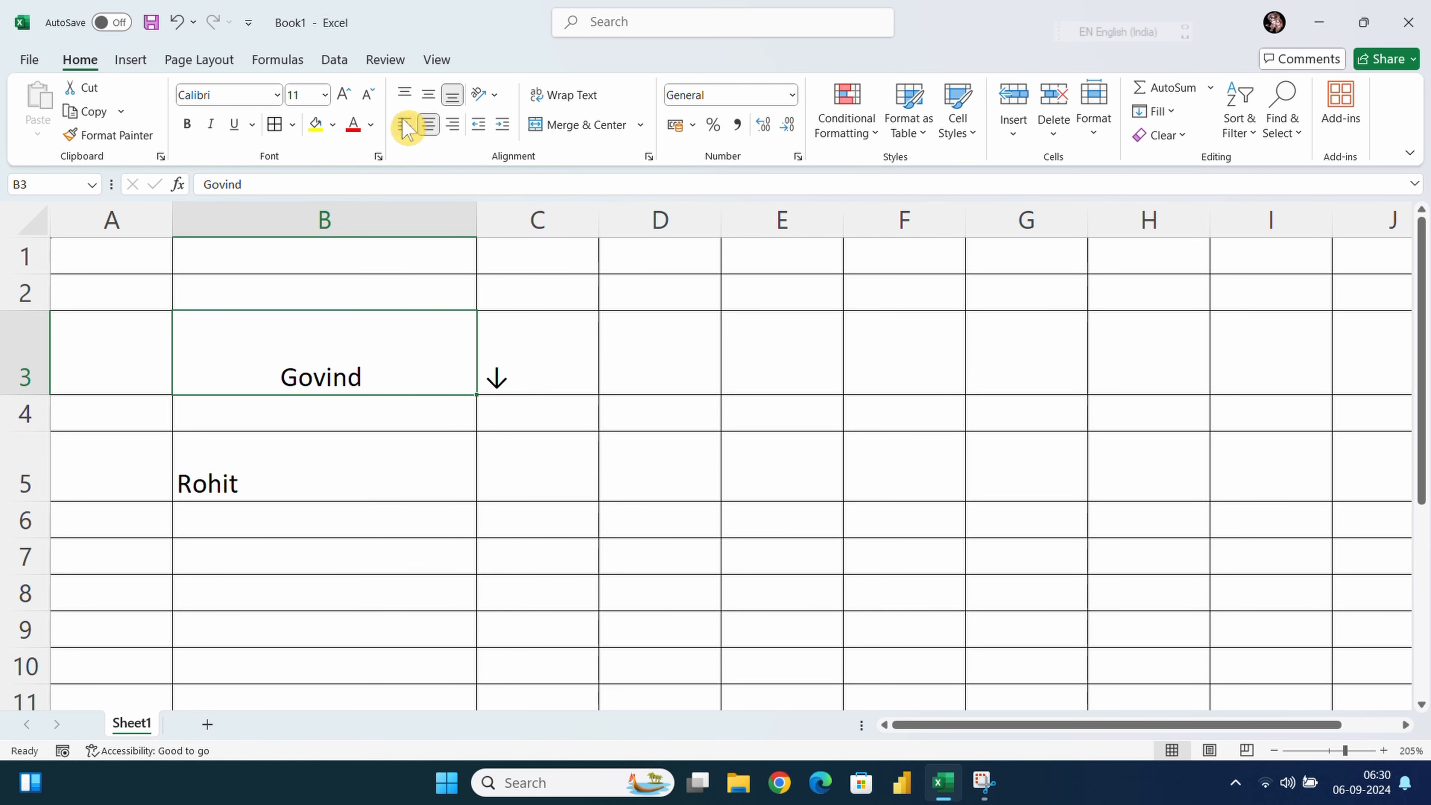
left_click(404, 124)
left_click(428, 124)
left_click(452, 130)
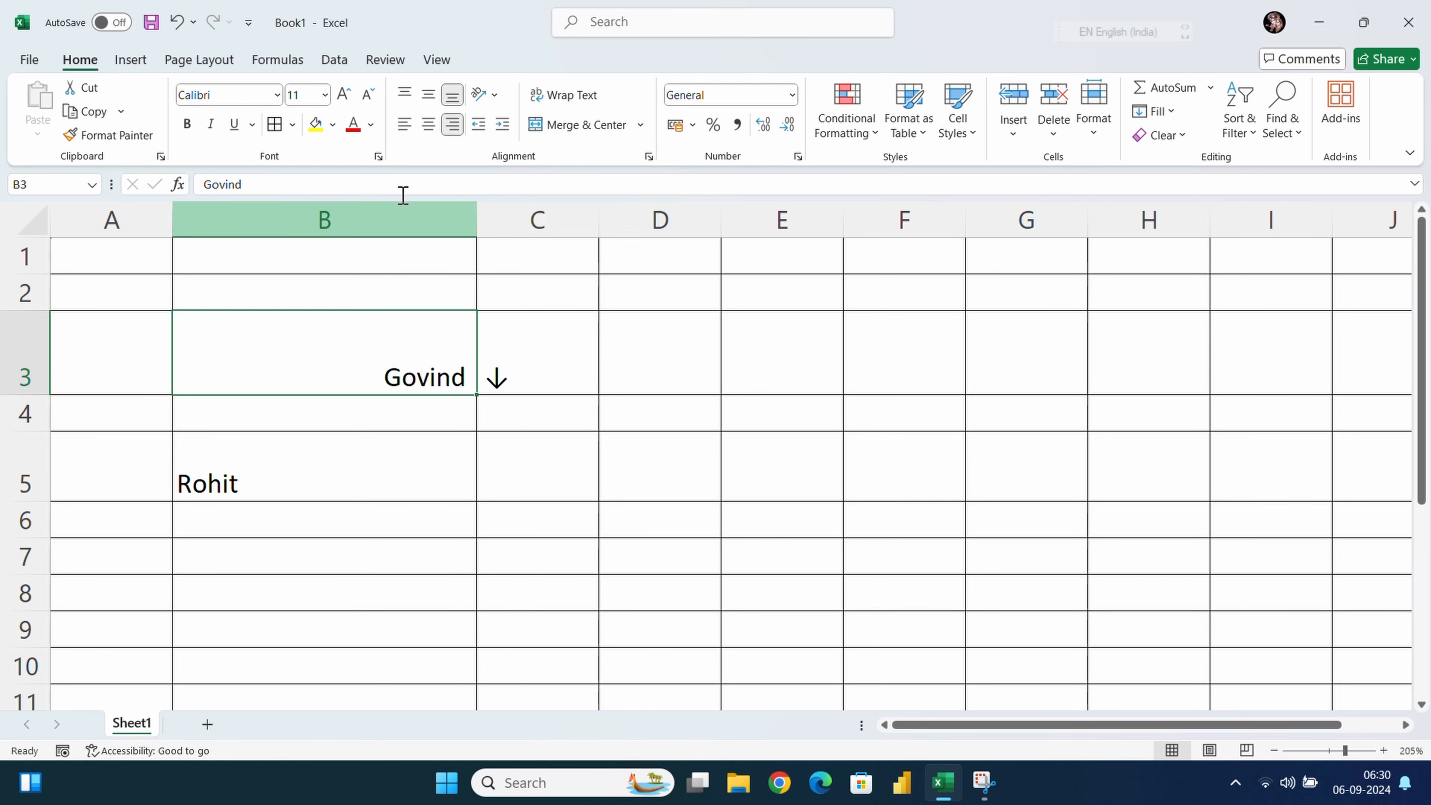
Indent the name in B3 five steps, then reduce it back to a one-step indent
left_click(501, 124)
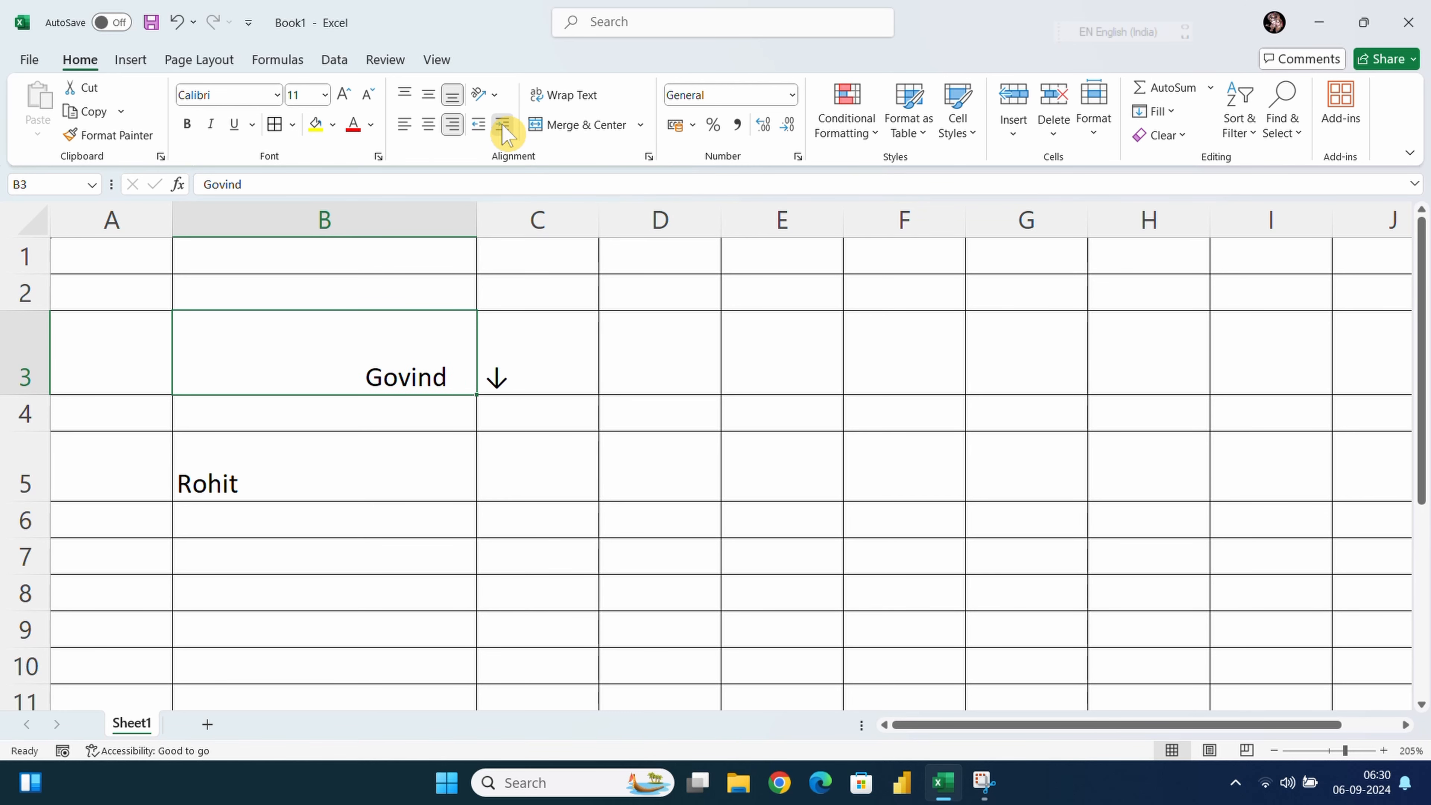
left_click(502, 124)
left_click(502, 124)
left_click(502, 124)
left_click(502, 124)
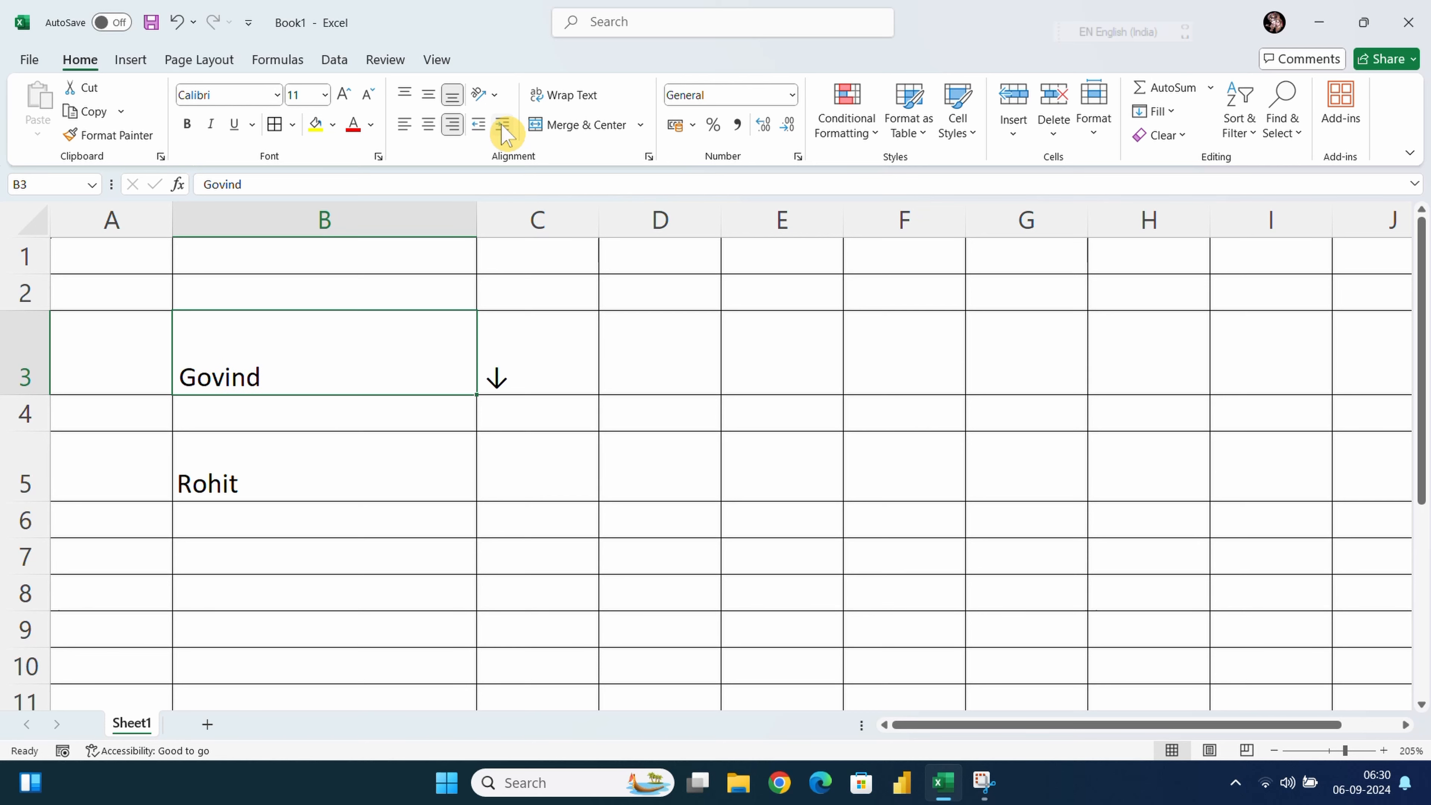
left_click(479, 124)
left_click(479, 124)
left_click(479, 125)
left_click(479, 125)
left_click(479, 124)
left_click(479, 125)
left_click(479, 124)
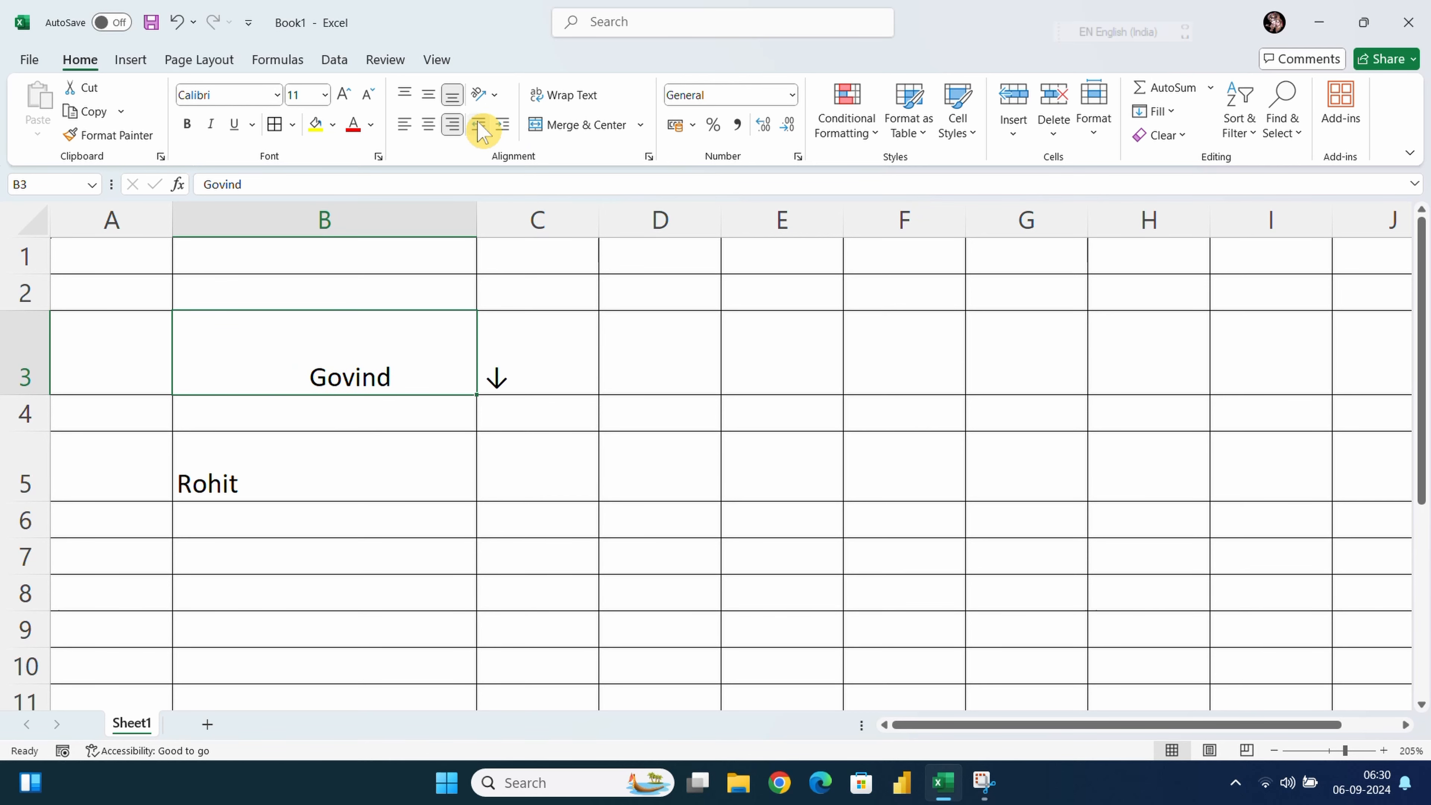
left_click(479, 125)
left_click(479, 124)
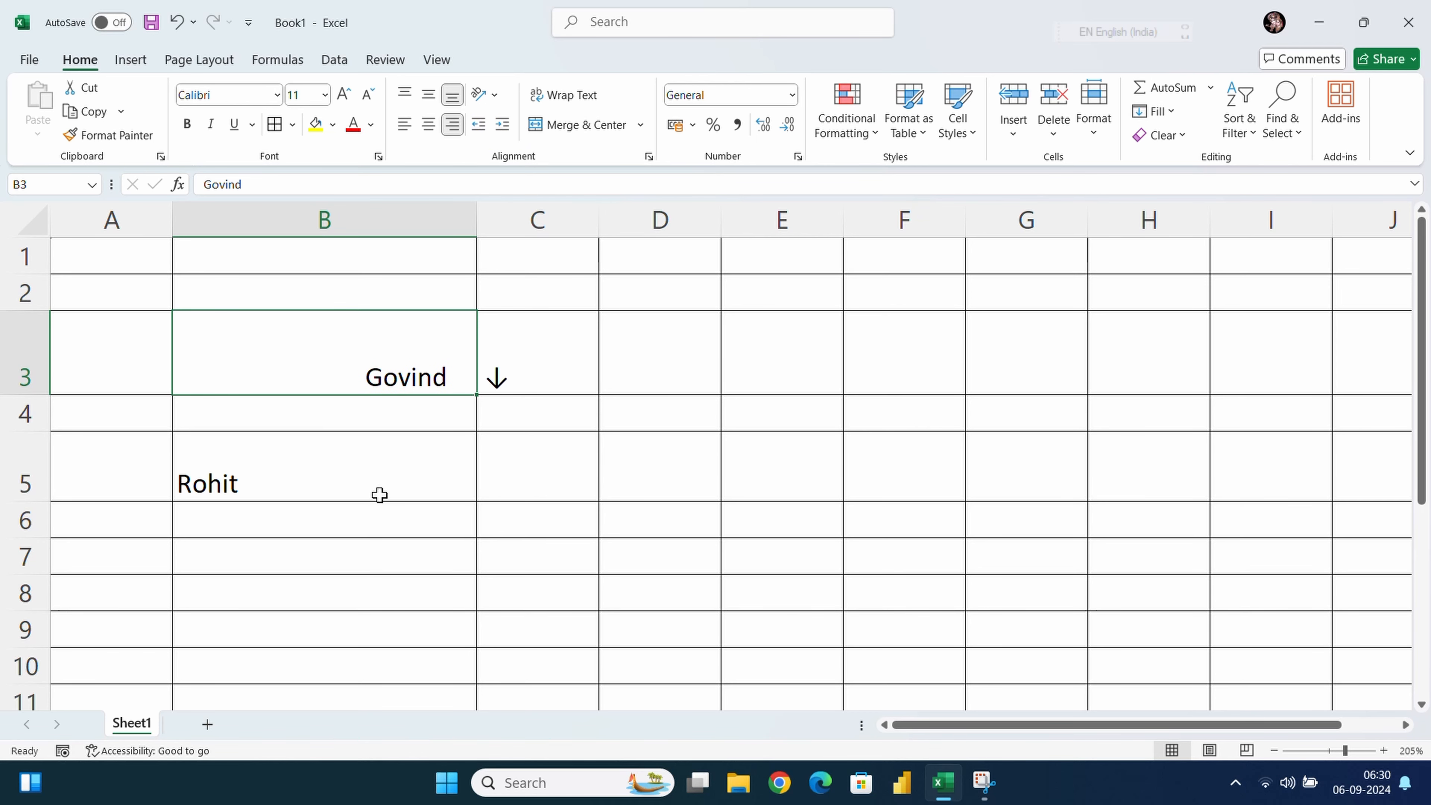
left_click(374, 533)
left_click(608, 344)
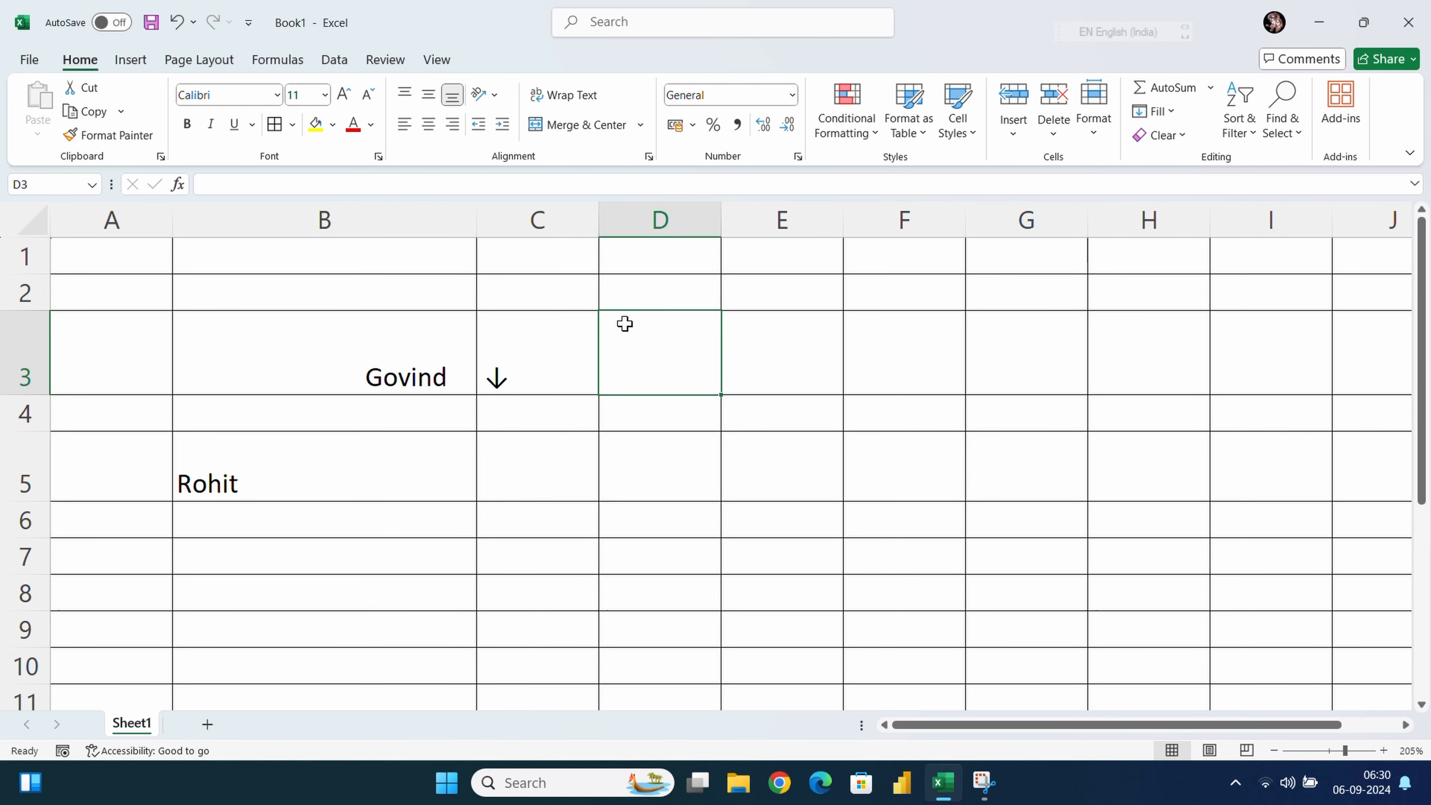
Type 'Go ing to market' into cell D3
type("fgfff")
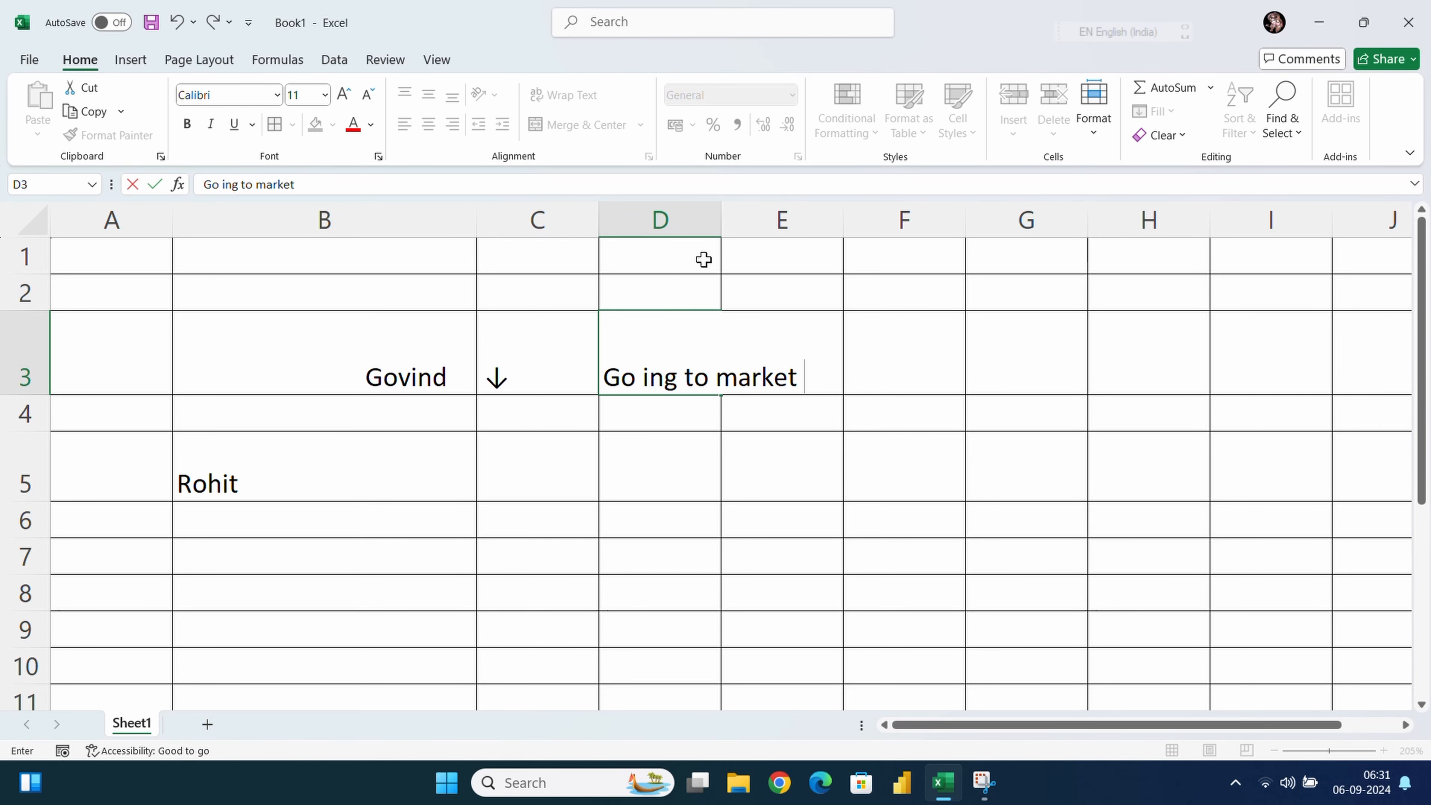
mouse_move(721, 214)
left_mouse_down()
mouse_move(813, 224)
mouse_move(716, 209)
left_mouse_up()
key("Escape")
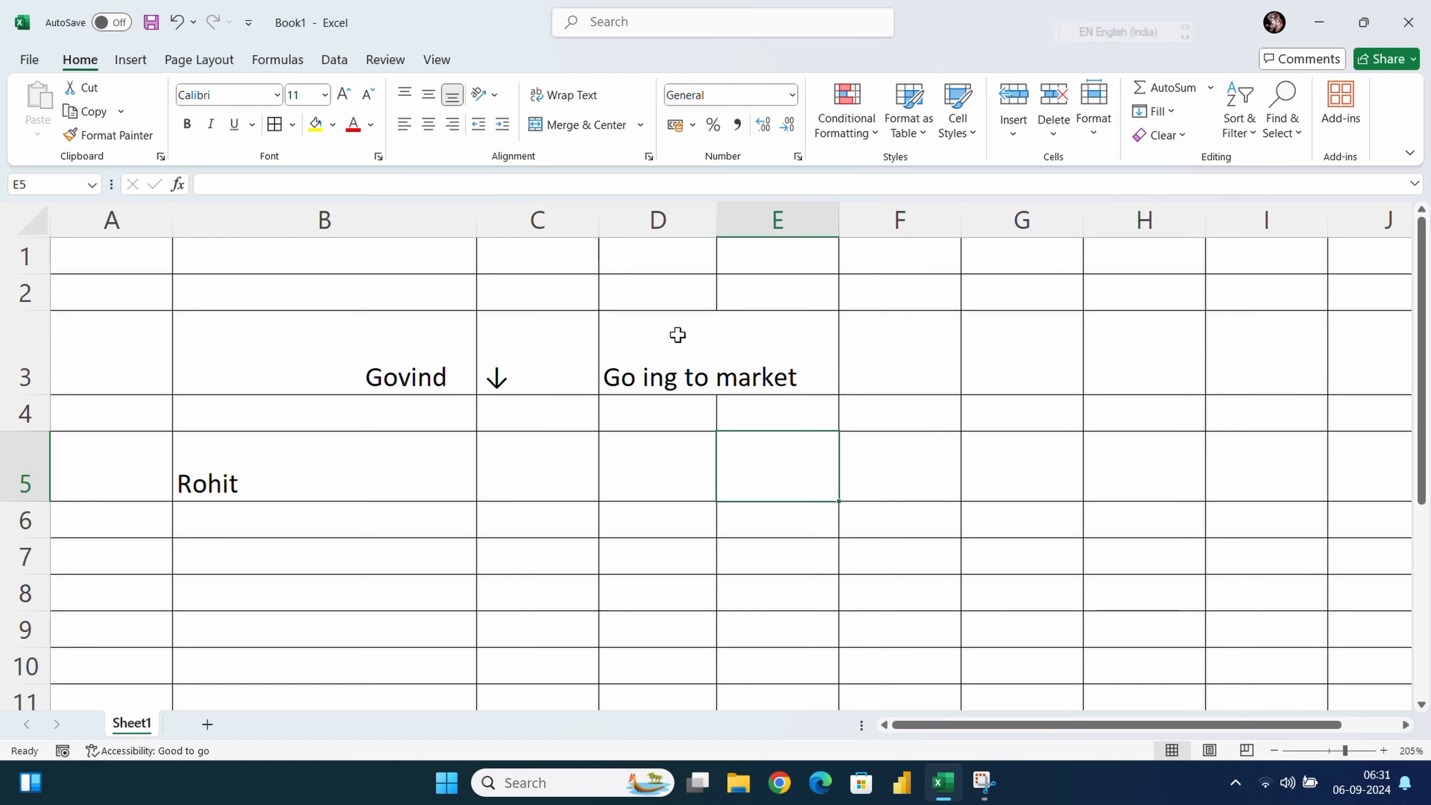
Wrap the D3 text onto two lines, comparing it with undo and redo
left_click(670, 336)
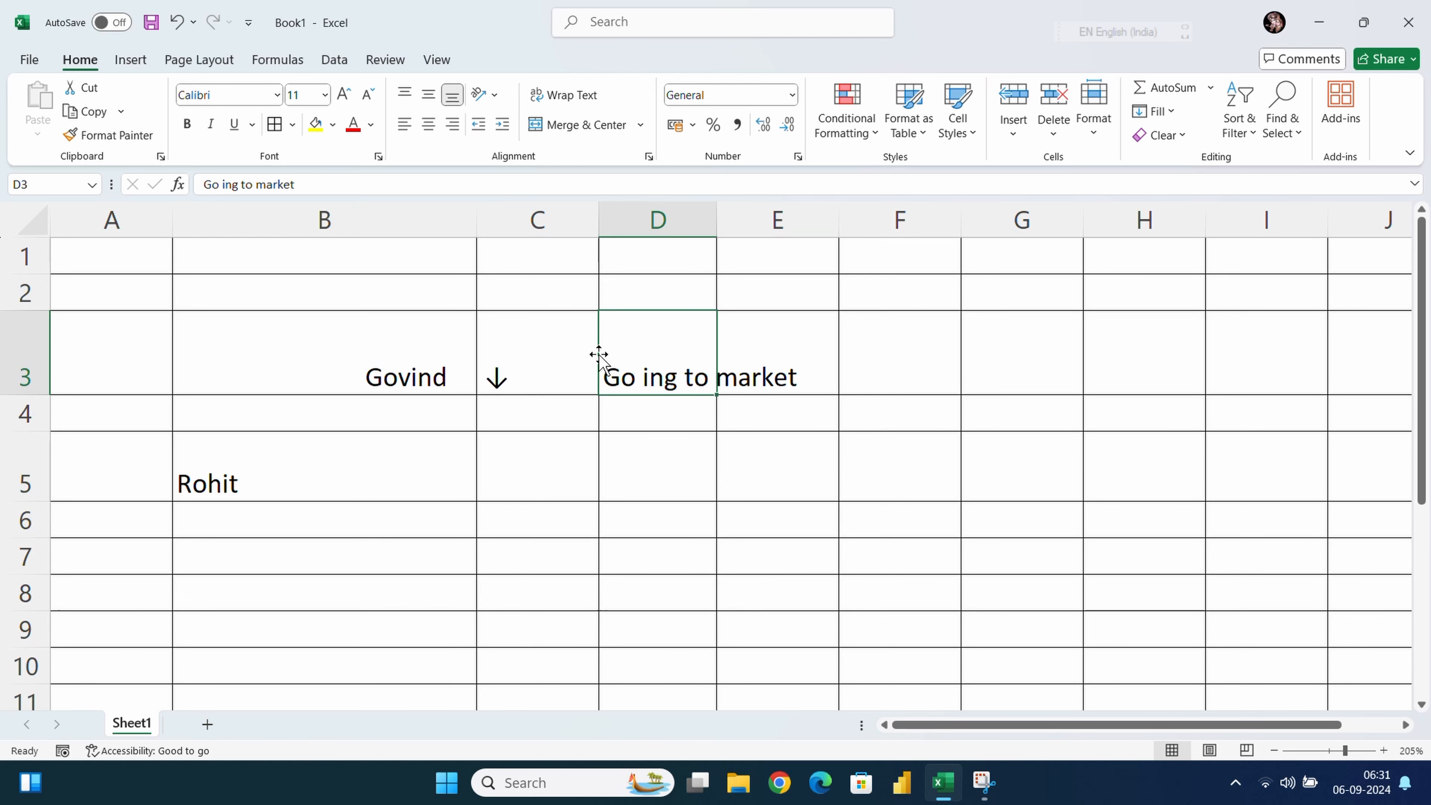
left_click(576, 98)
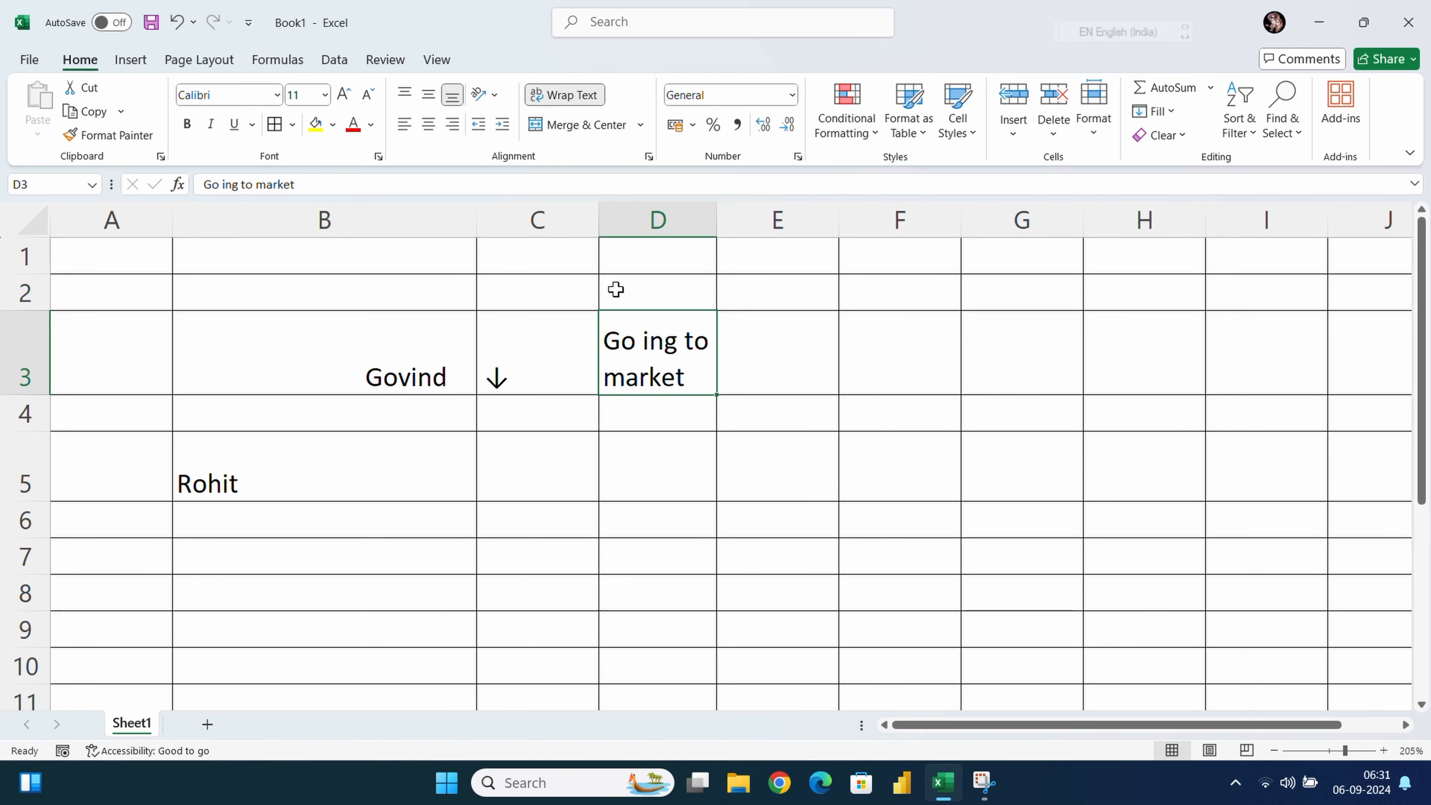
key("ctrl+z")
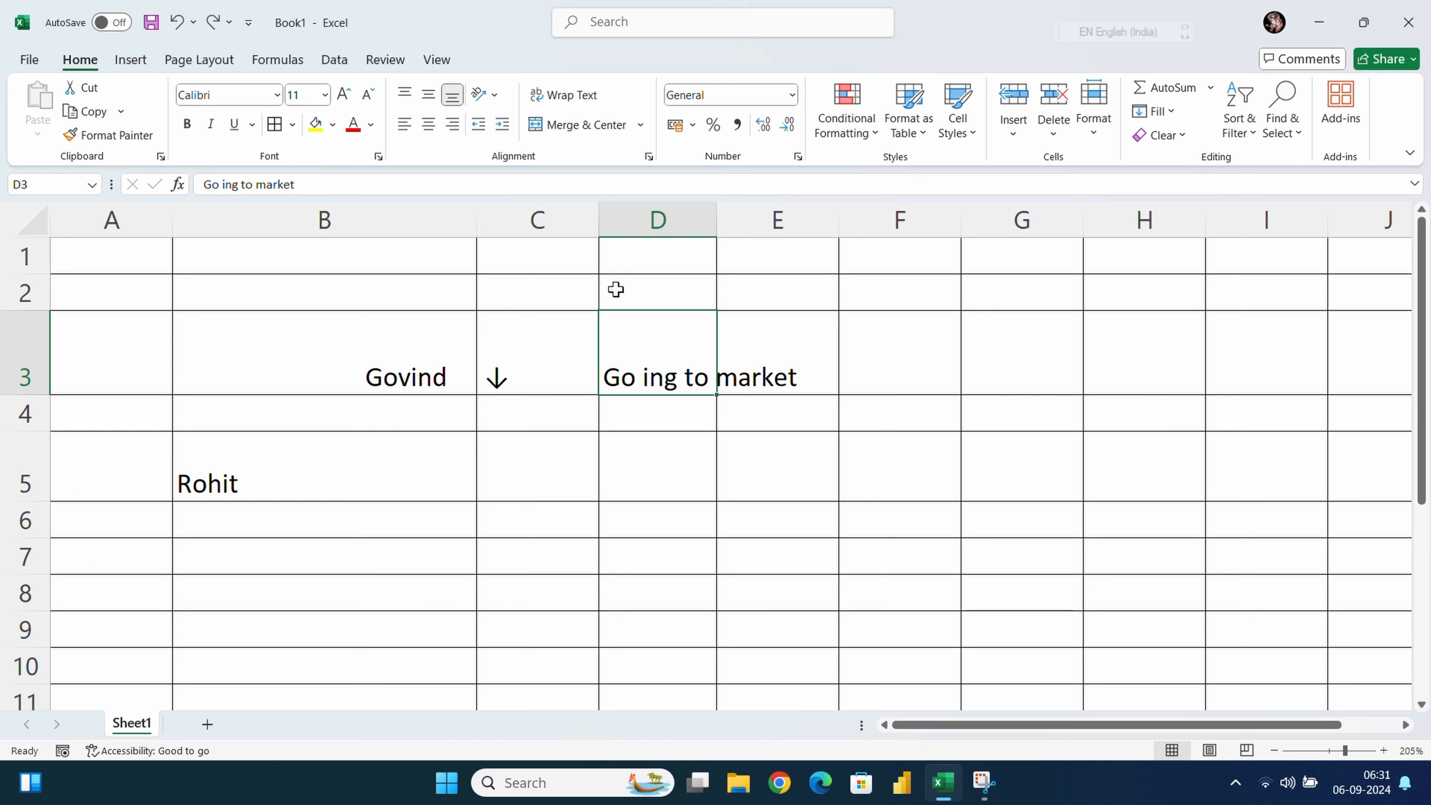
key("ctrl+y")
key("Down")
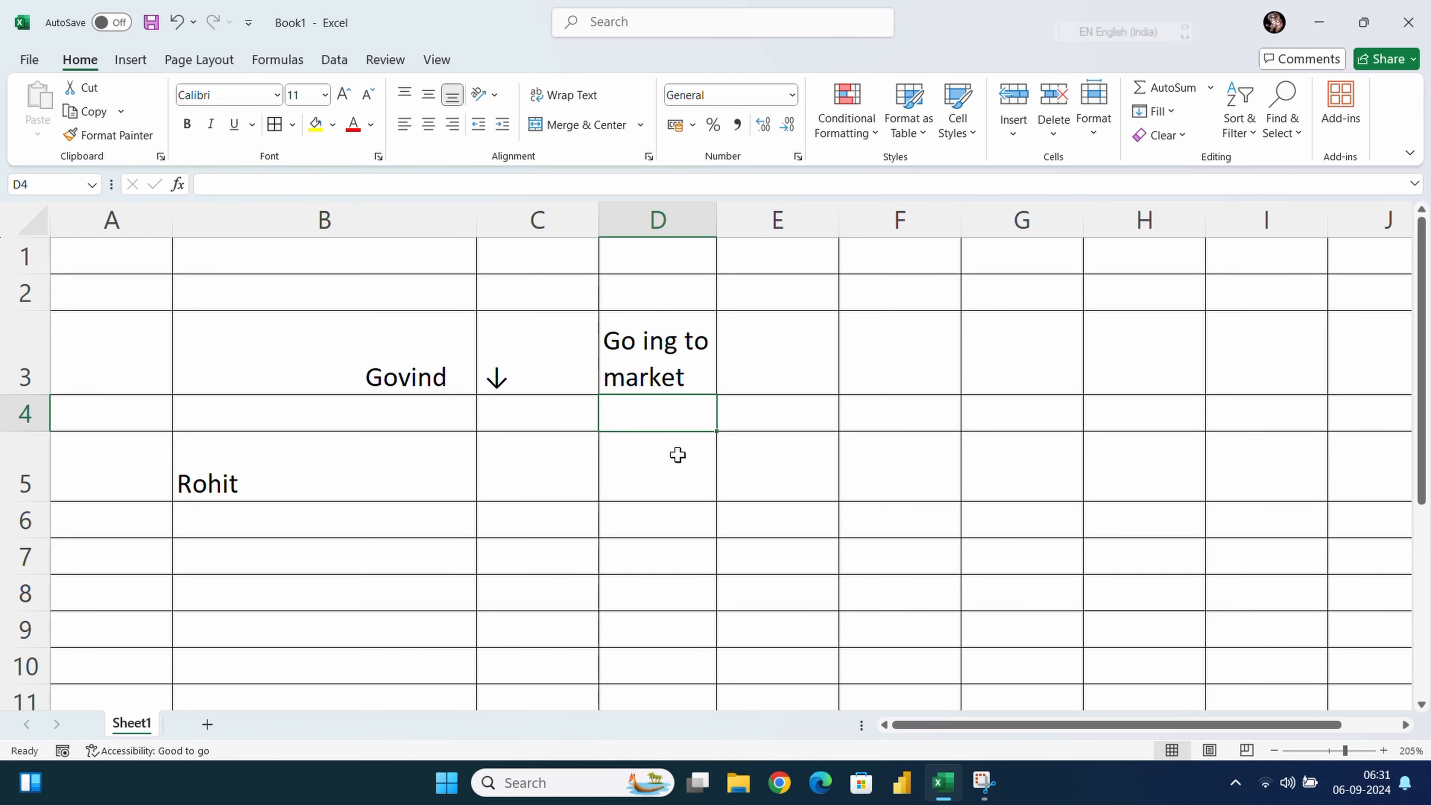
left_click(677, 455)
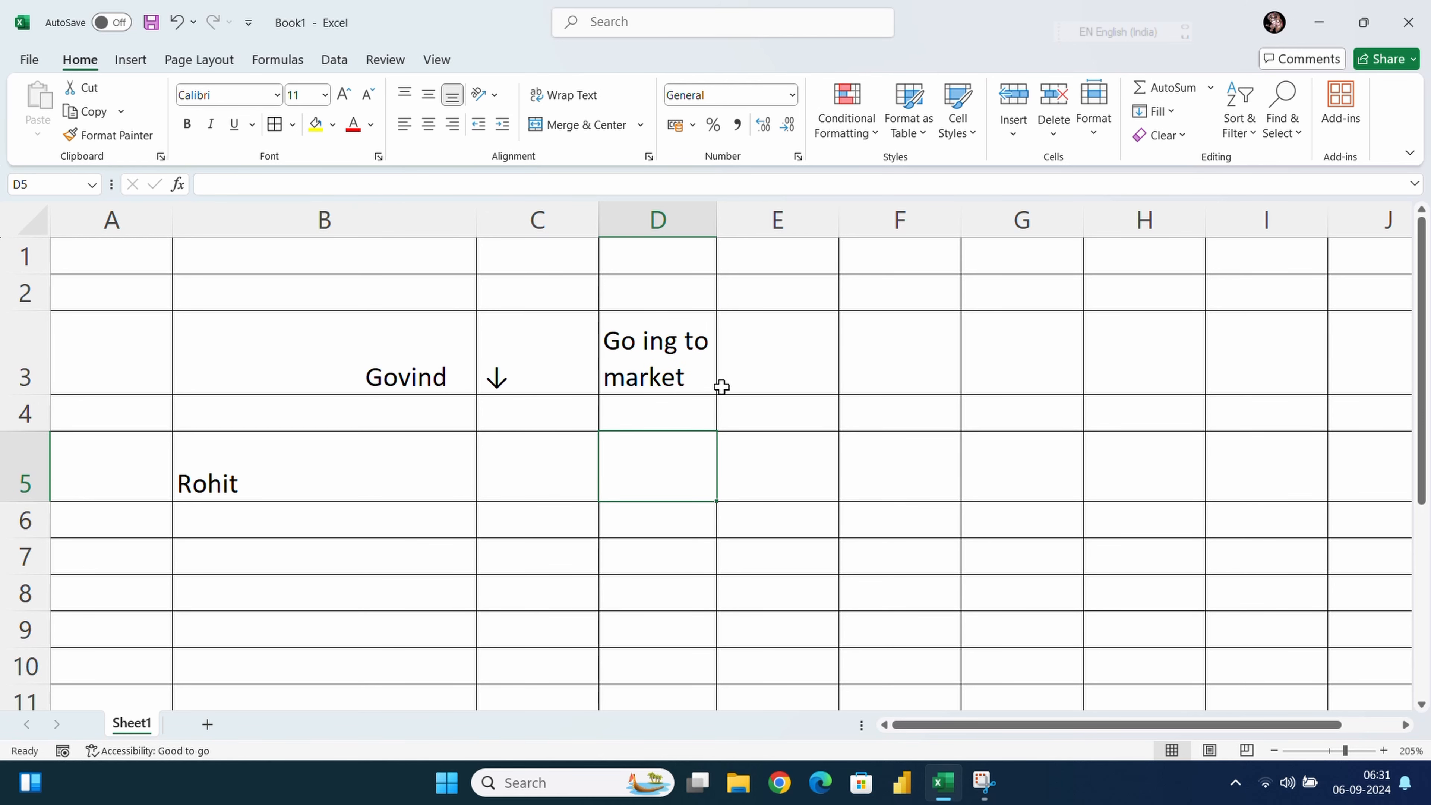
left_click(771, 413)
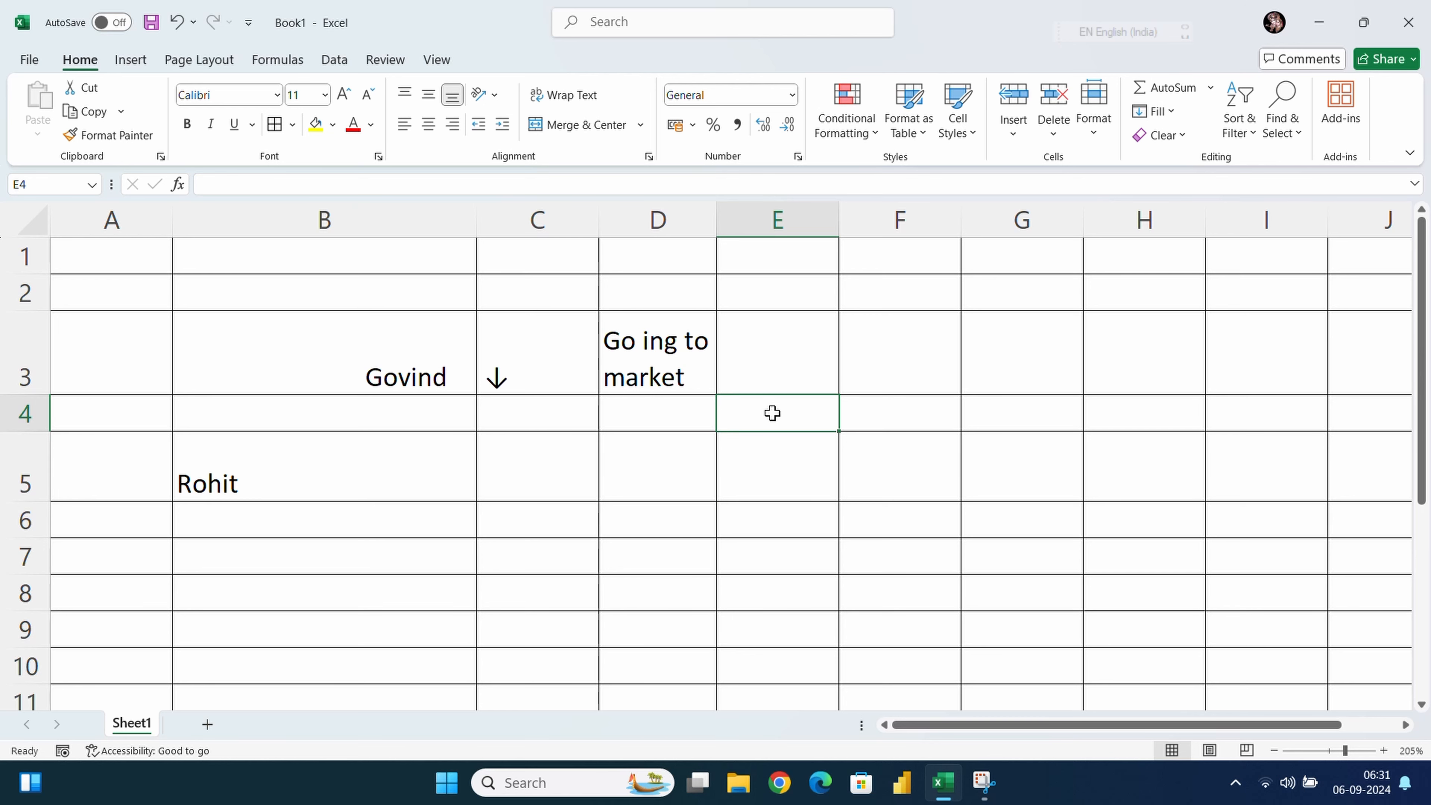
Enter the label 'Alt + Enter' in cell E4
type("Alt + Enter")
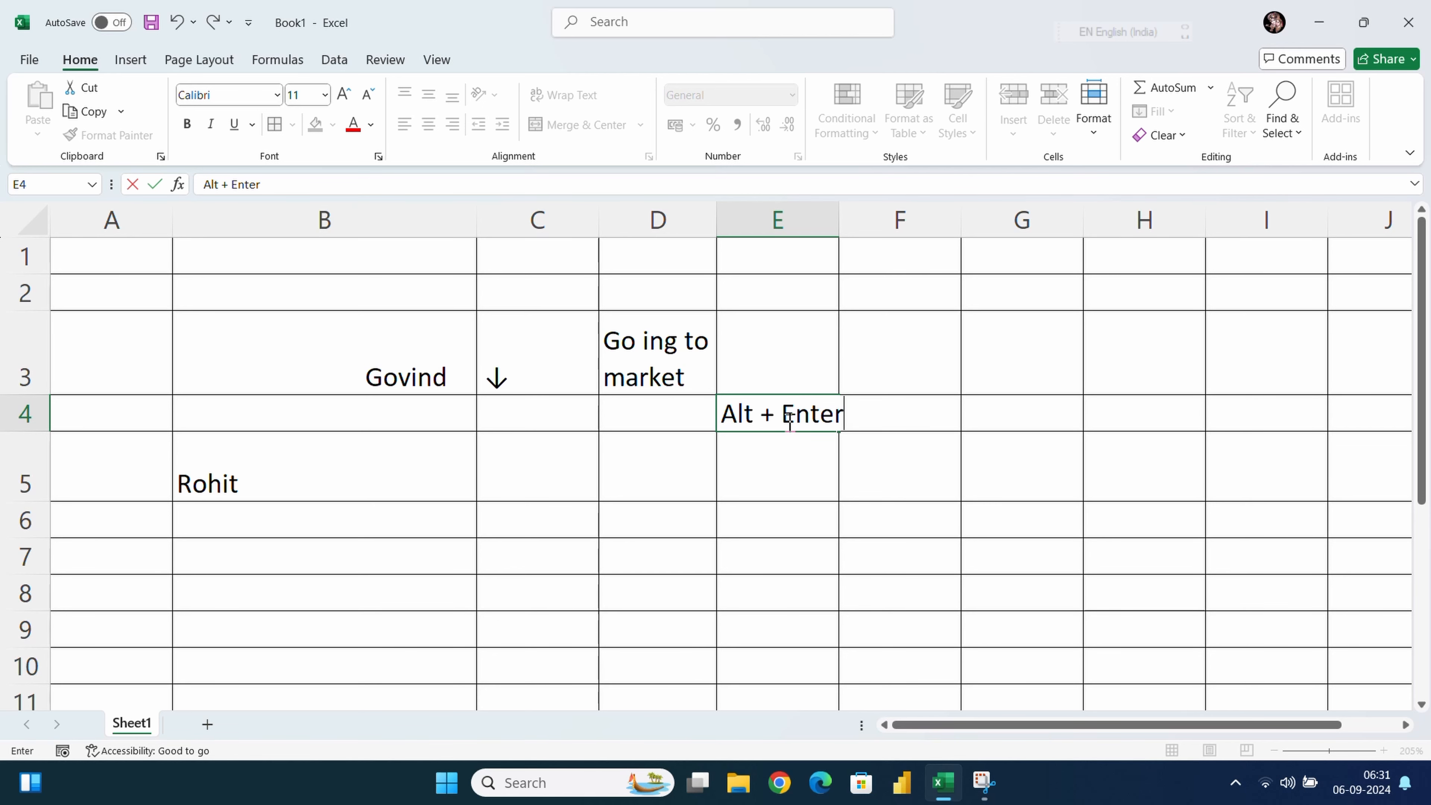
key("Return")
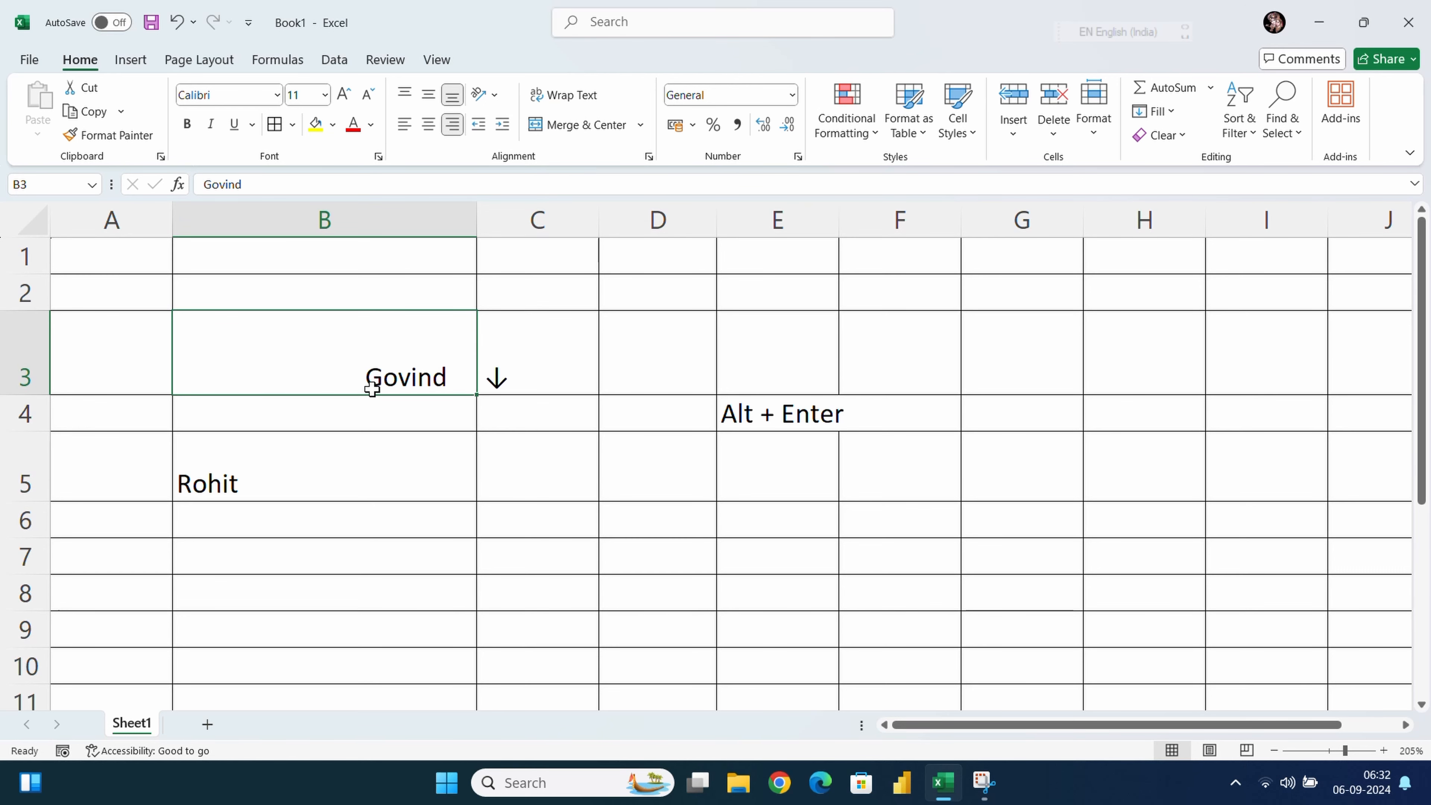
Narrow column B back to about the width of its neighbouring columns
left_click_drag(136, 287, 924, 558)
left_click(992, 467)
scroll(500, 475, "down", 6)
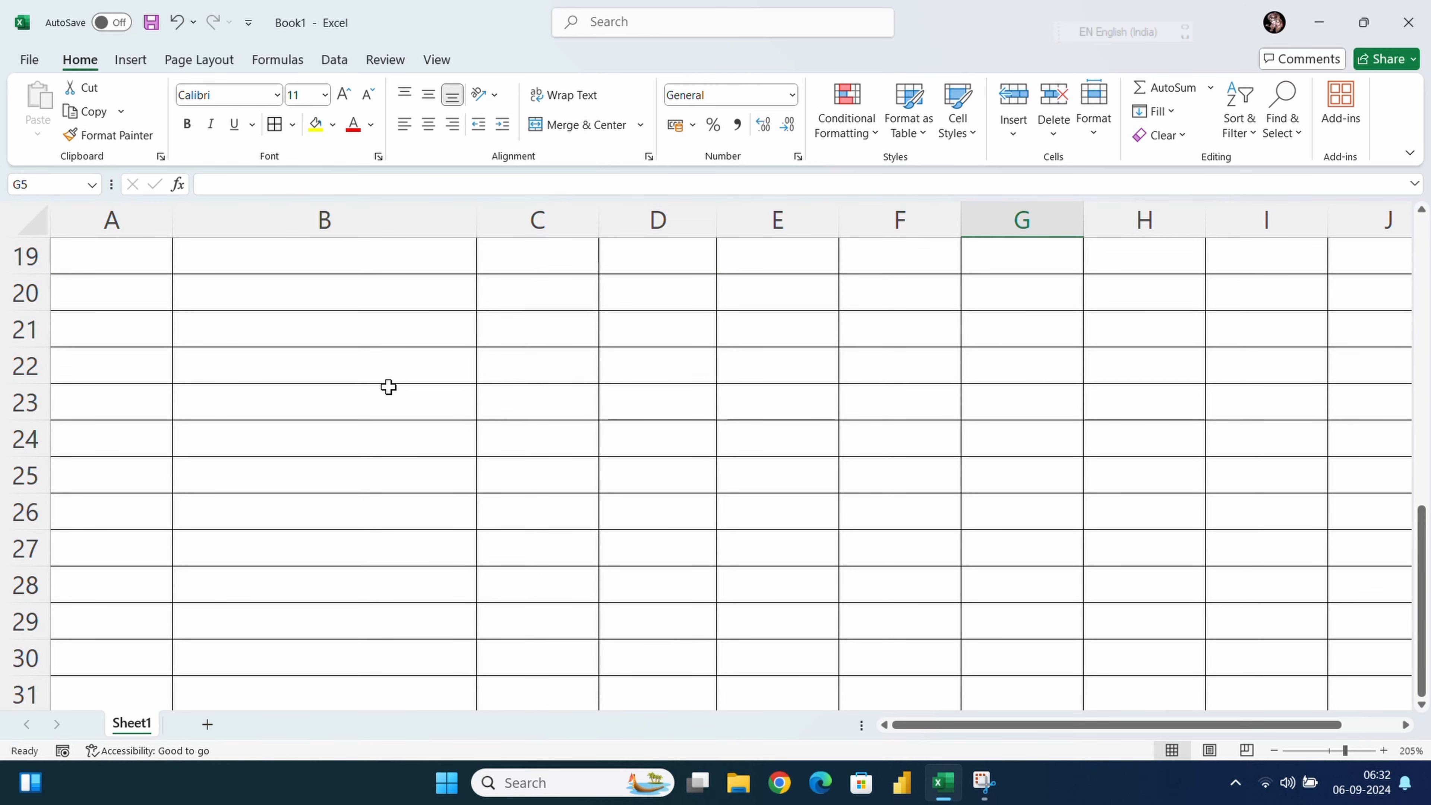
left_click(472, 221)
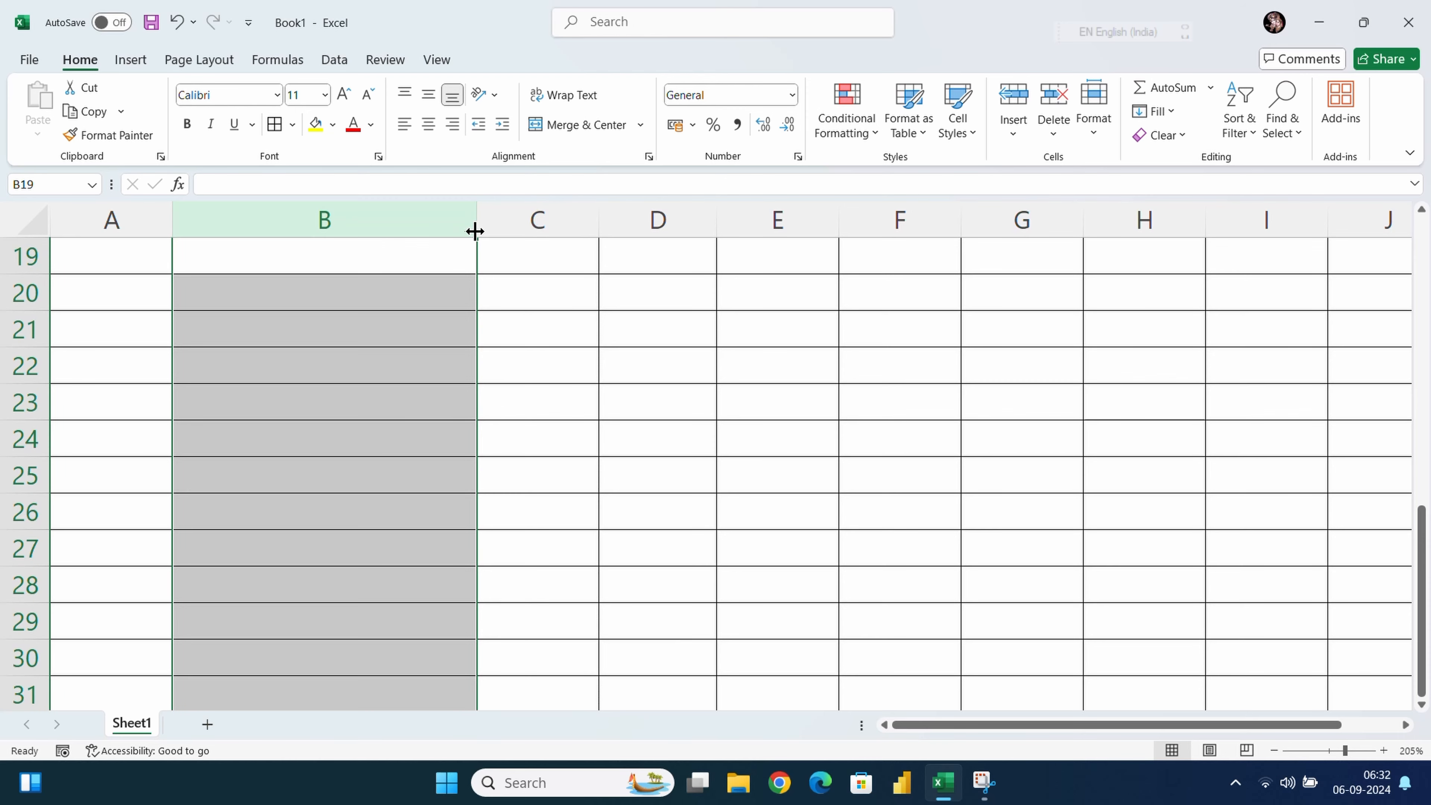
left_click_drag(475, 228, 320, 221)
left_click_drag(239, 453, 842, 430)
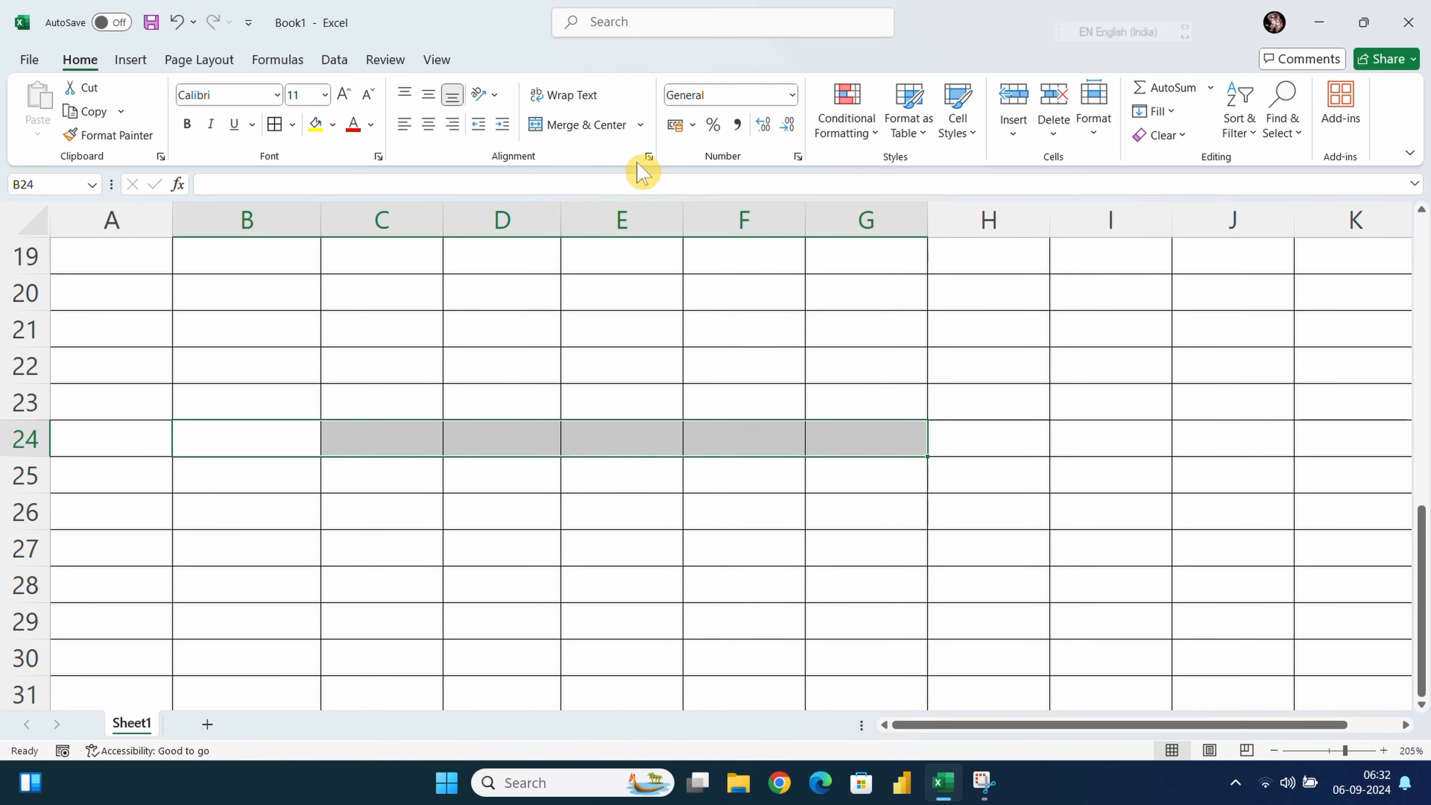
Merge B24:G24, make row 24 taller, and enter a middle-aligned full name
left_click(586, 129)
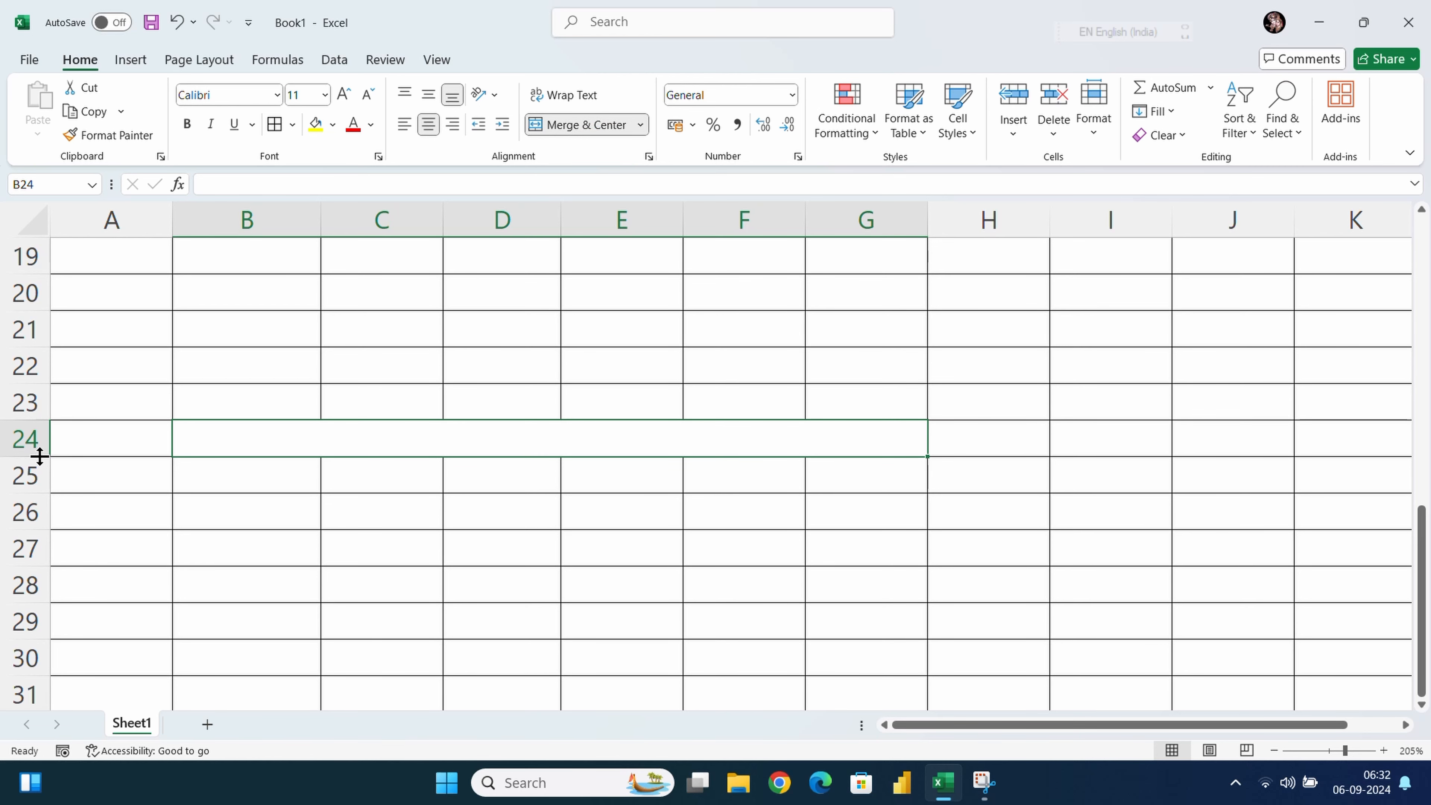
left_click_drag(40, 456, 38, 494)
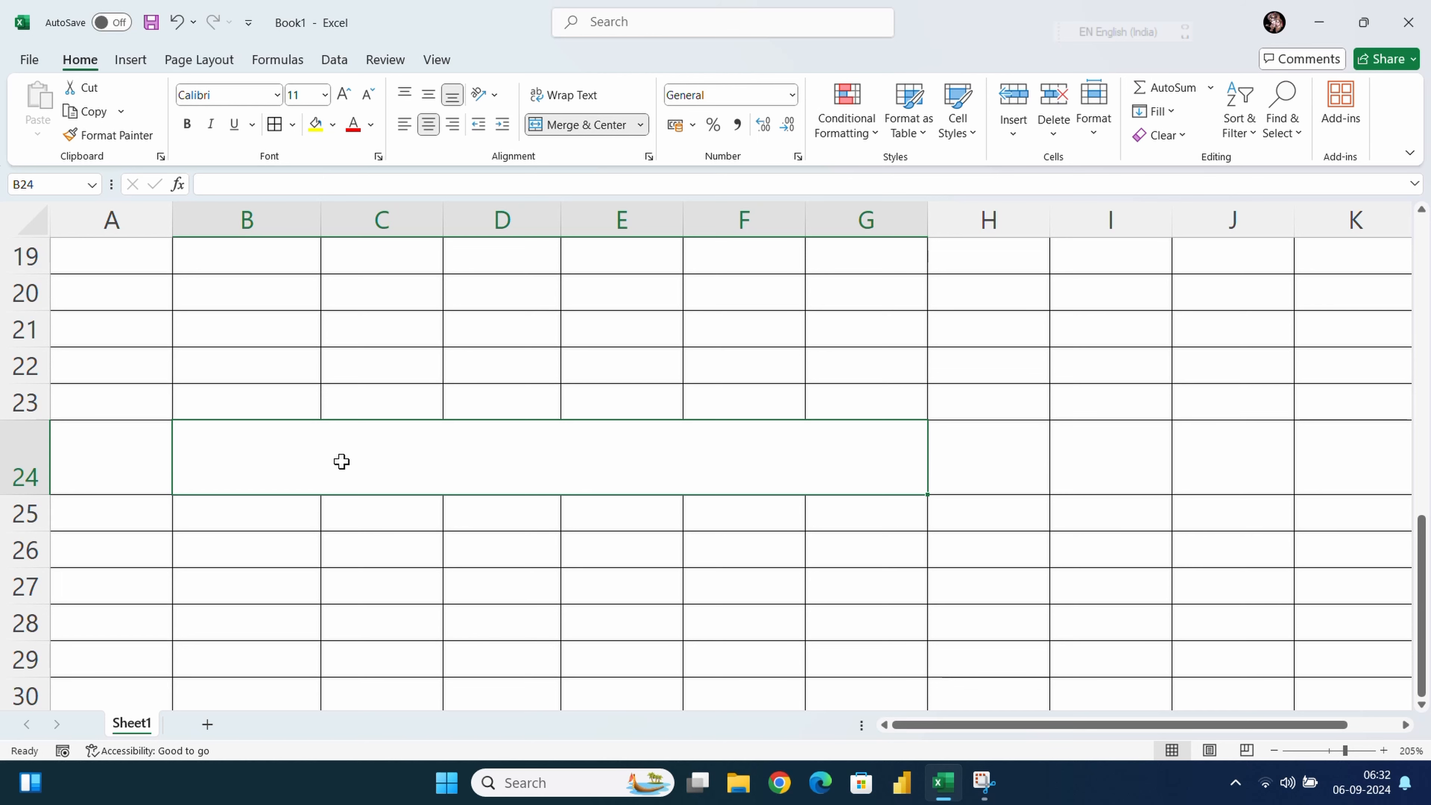
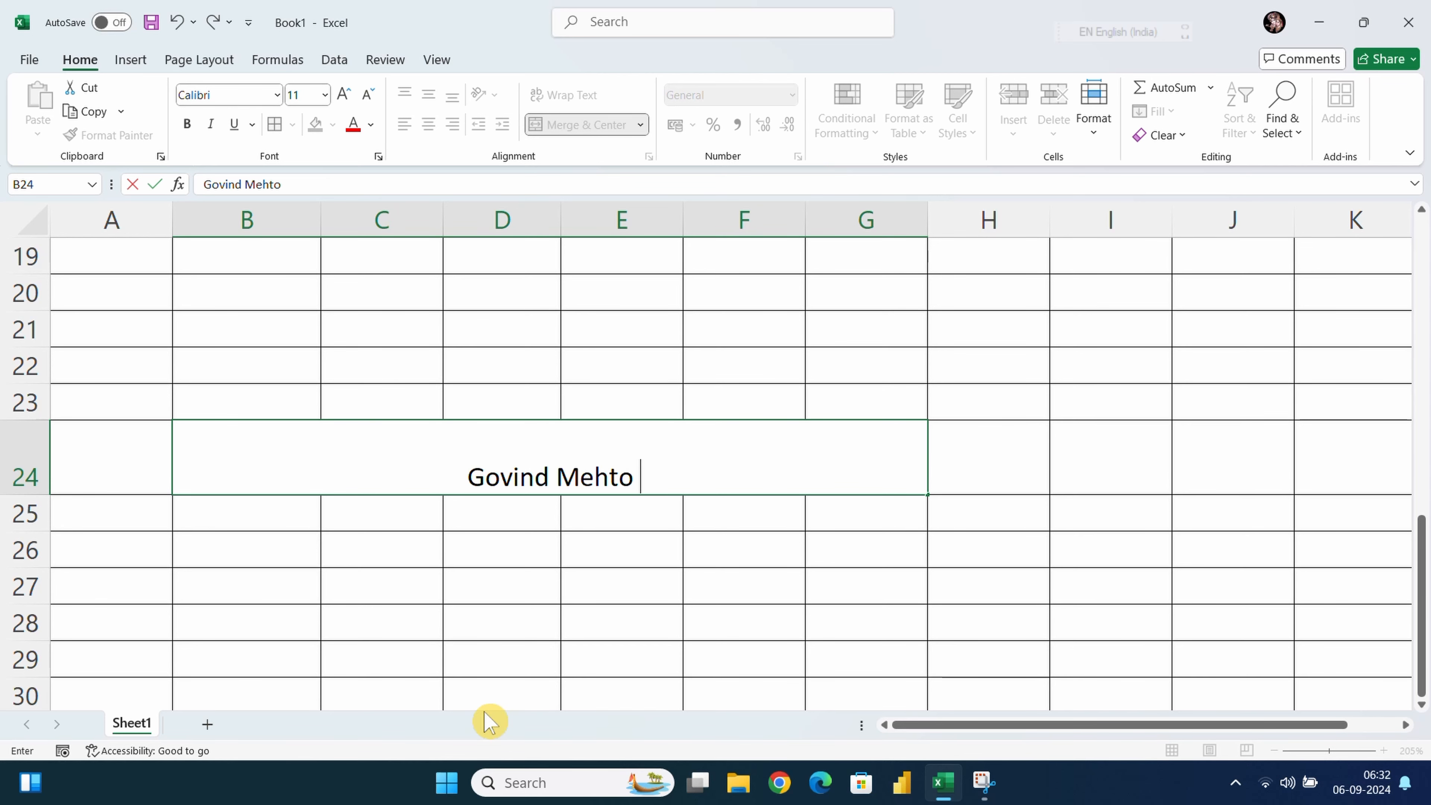
left_click(487, 540)
left_click(473, 471)
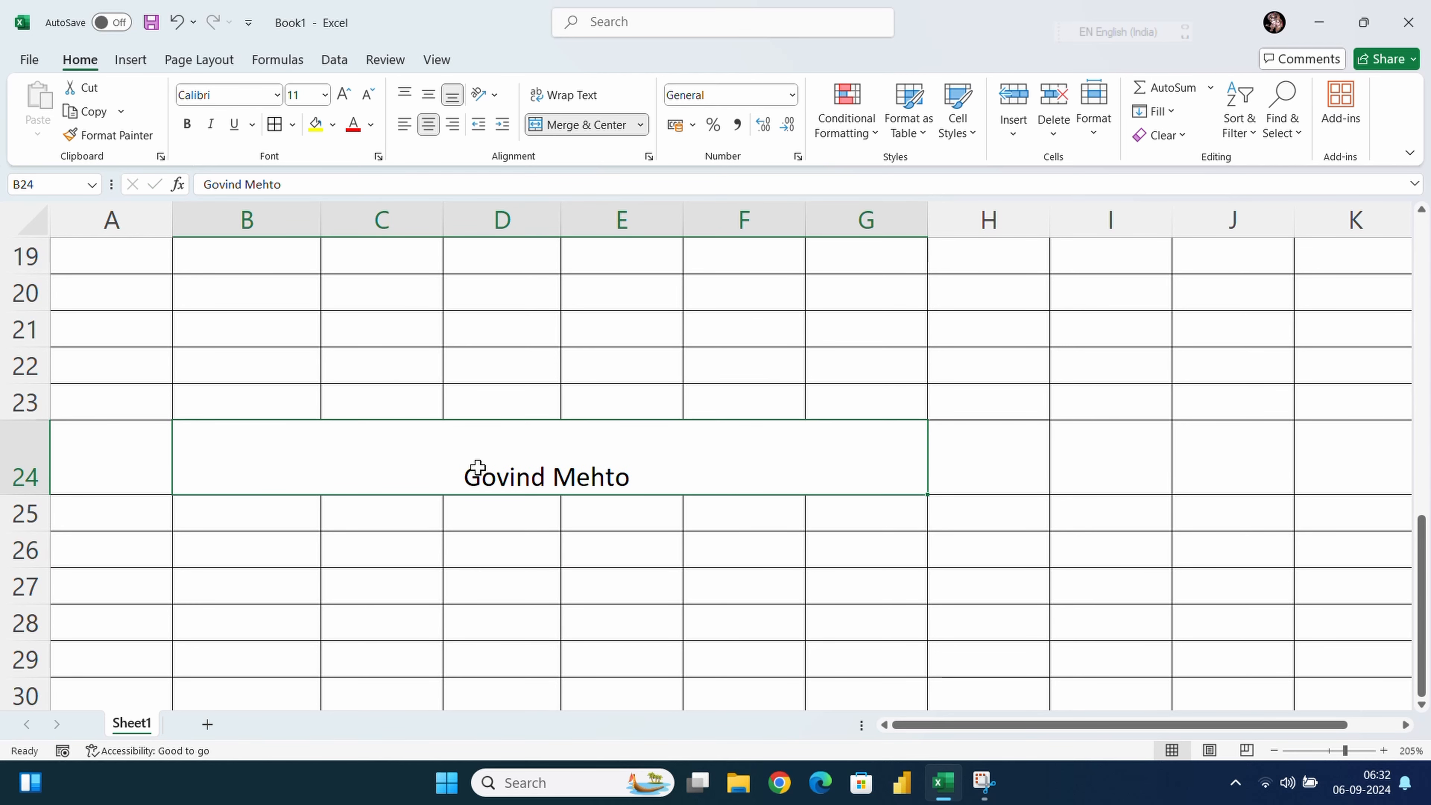
left_click(428, 100)
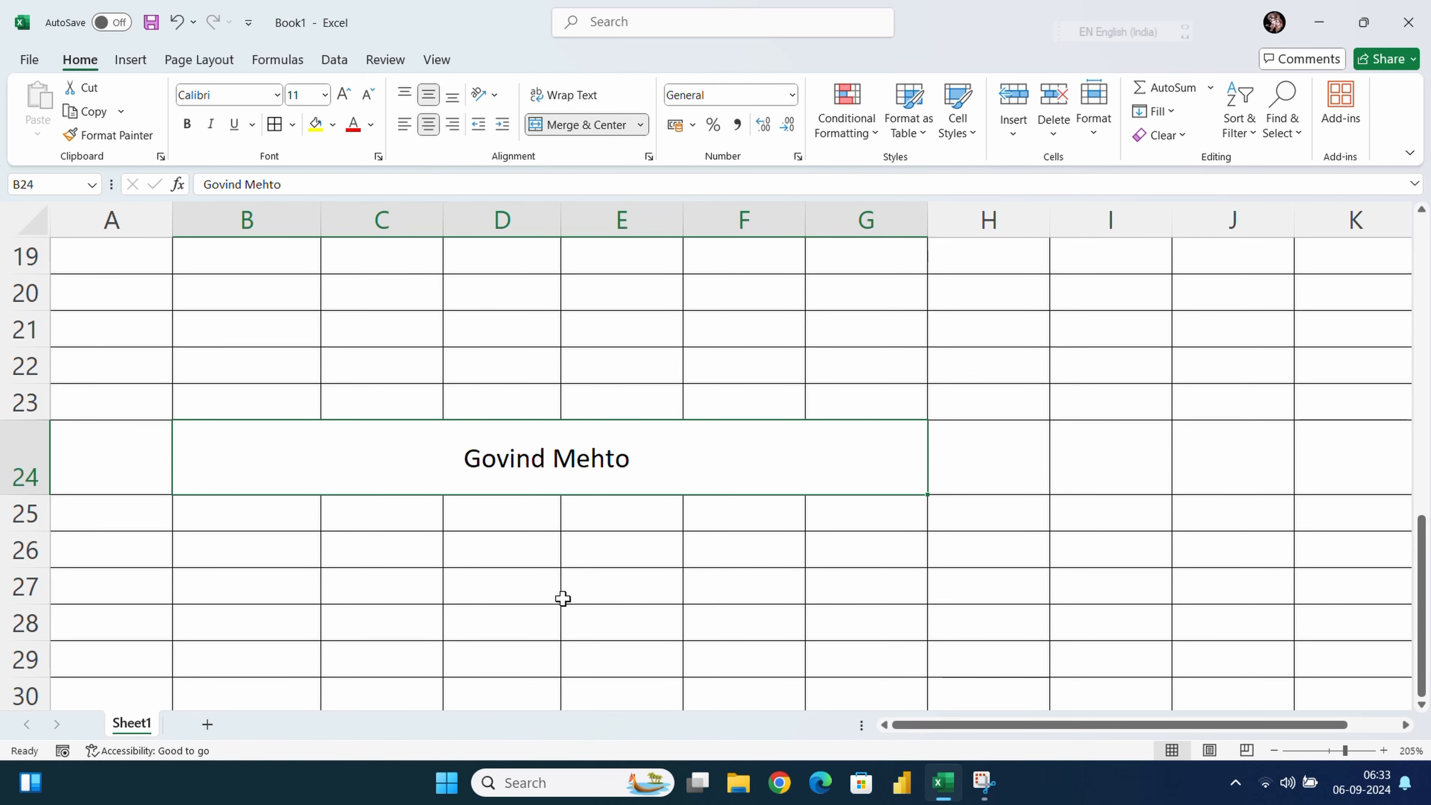
left_click(577, 557)
Make the merged title text red on a yellow fill
left_click(511, 473)
left_click(354, 125)
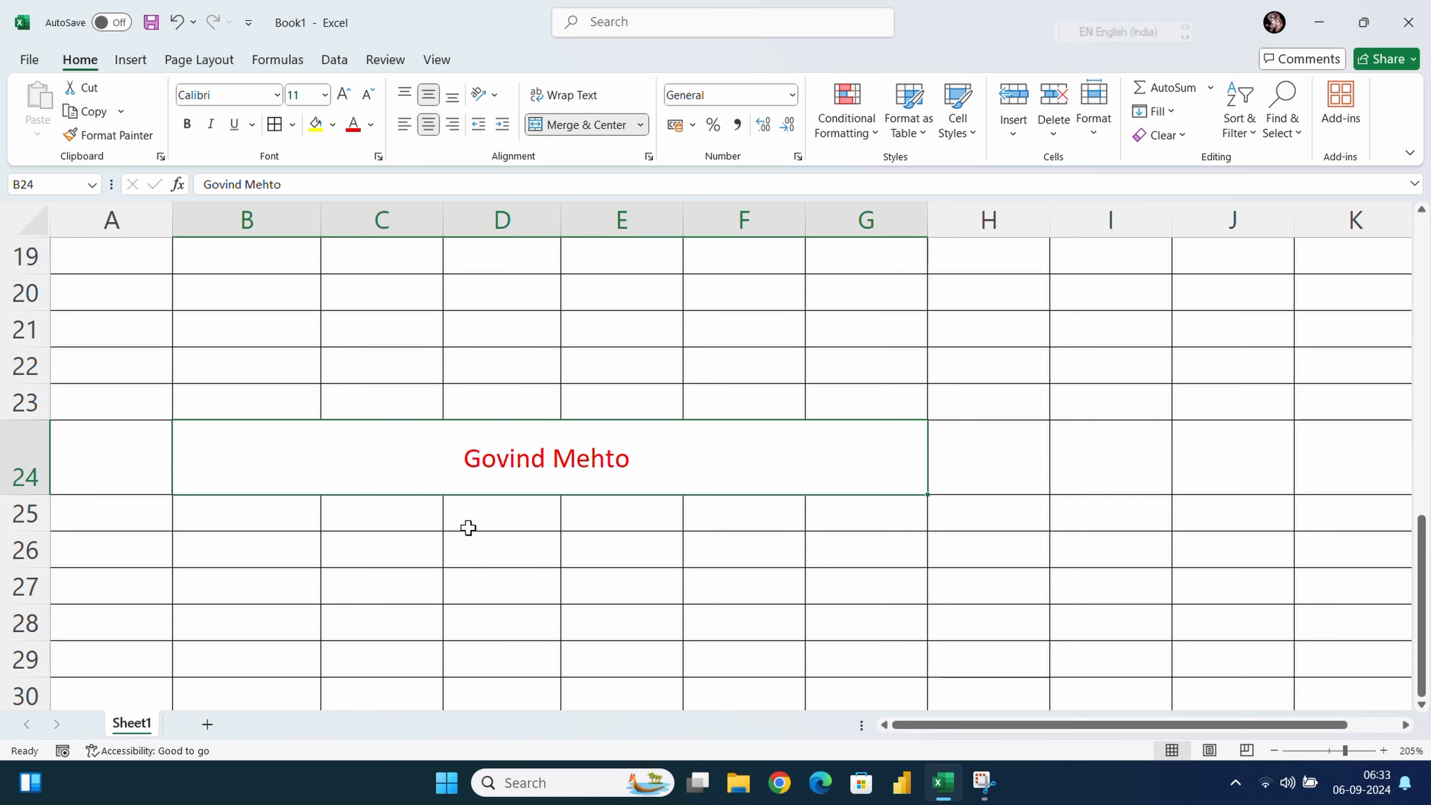
left_click(318, 126)
left_click(473, 518)
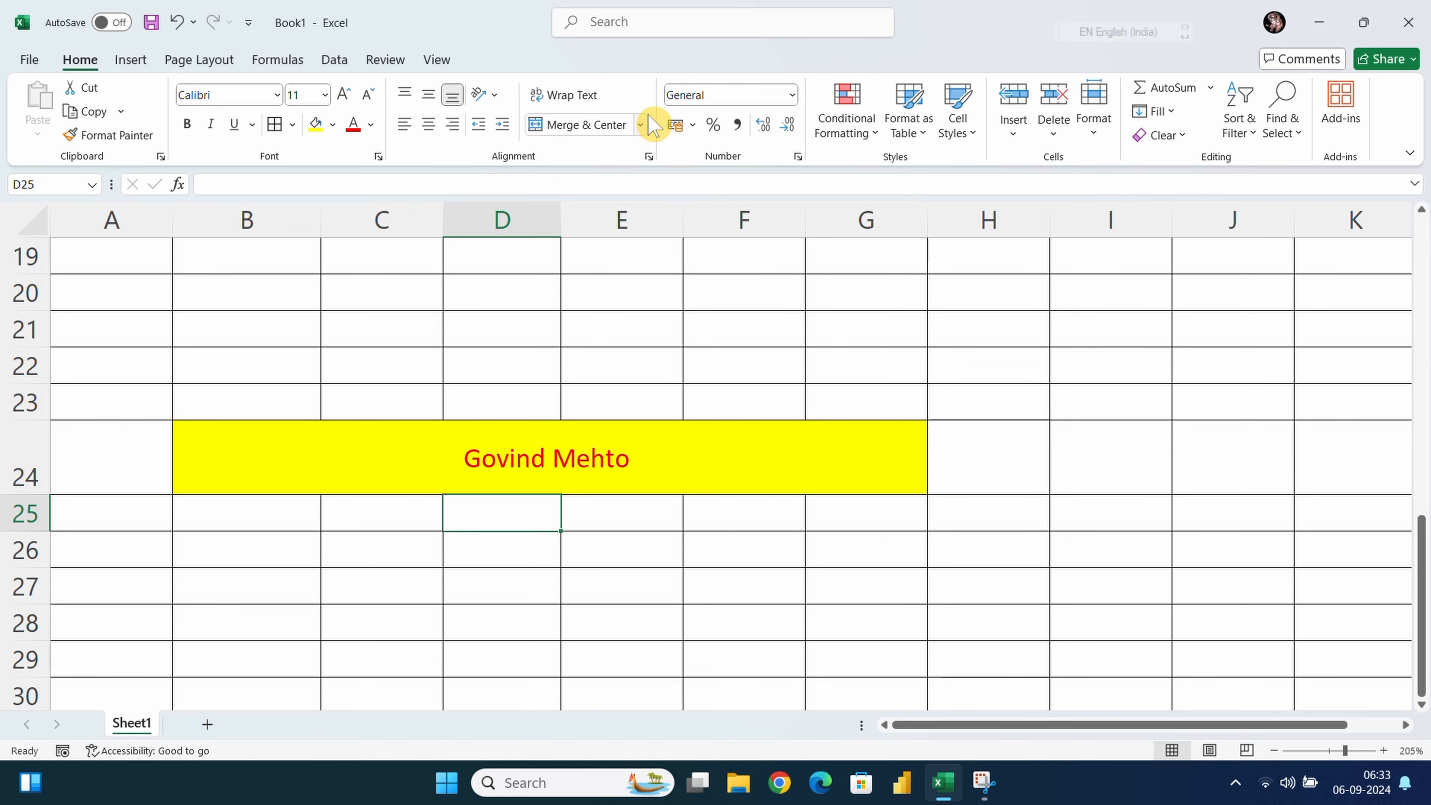
left_click(641, 125)
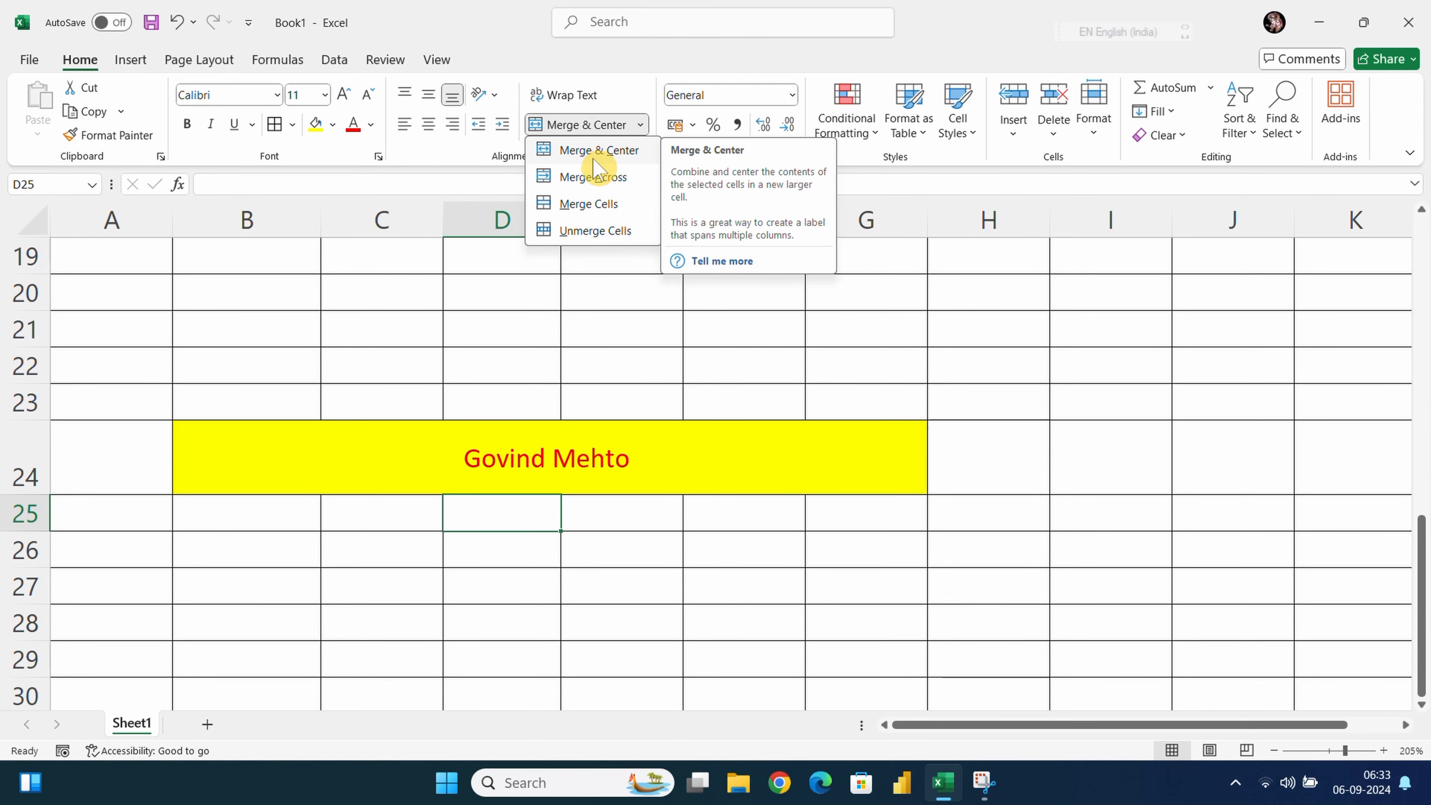
Merge B26 through G26 into one cell with Merge Across, without centring
left_click(590, 183)
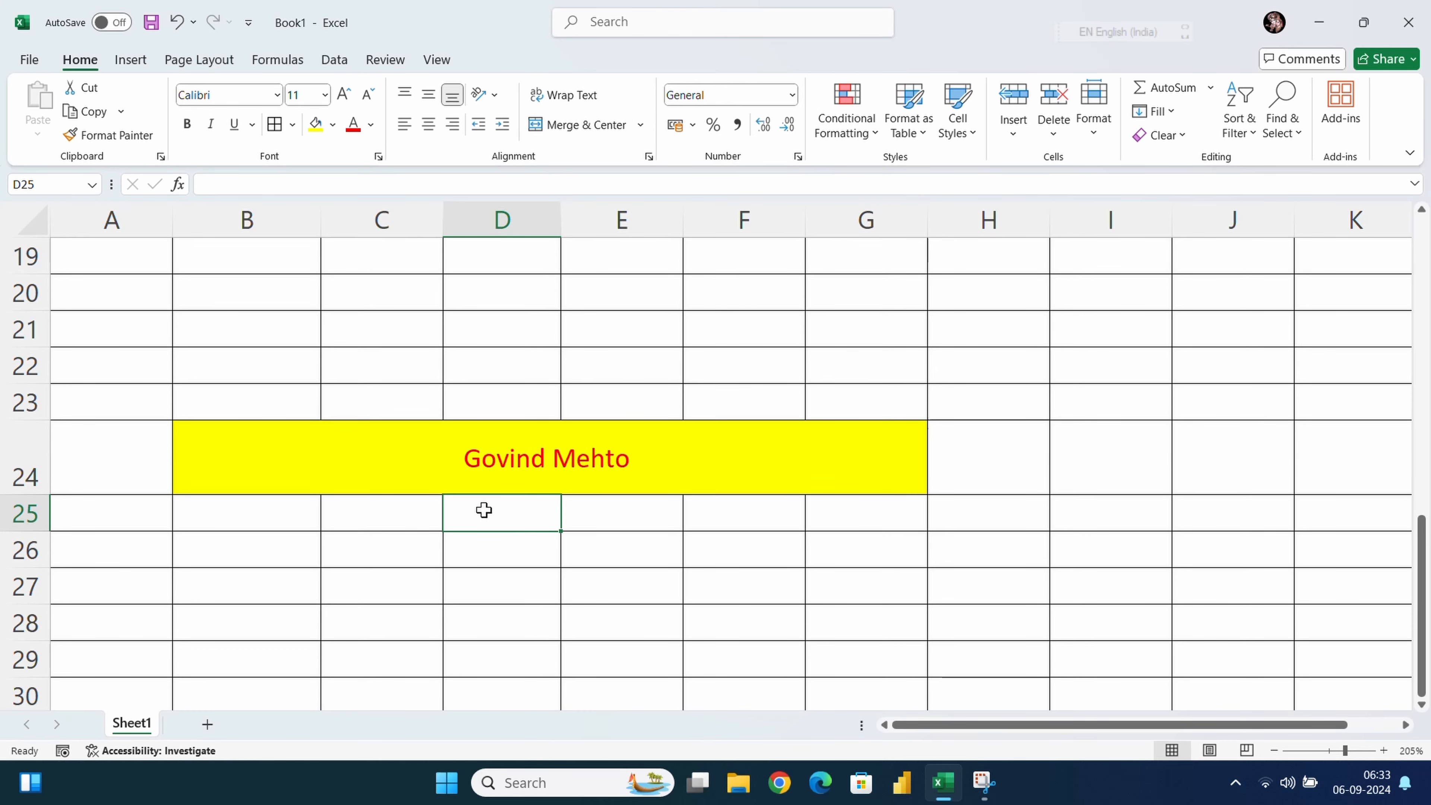
scroll(482, 508, "down", 1)
left_click_drag(203, 433, 886, 443)
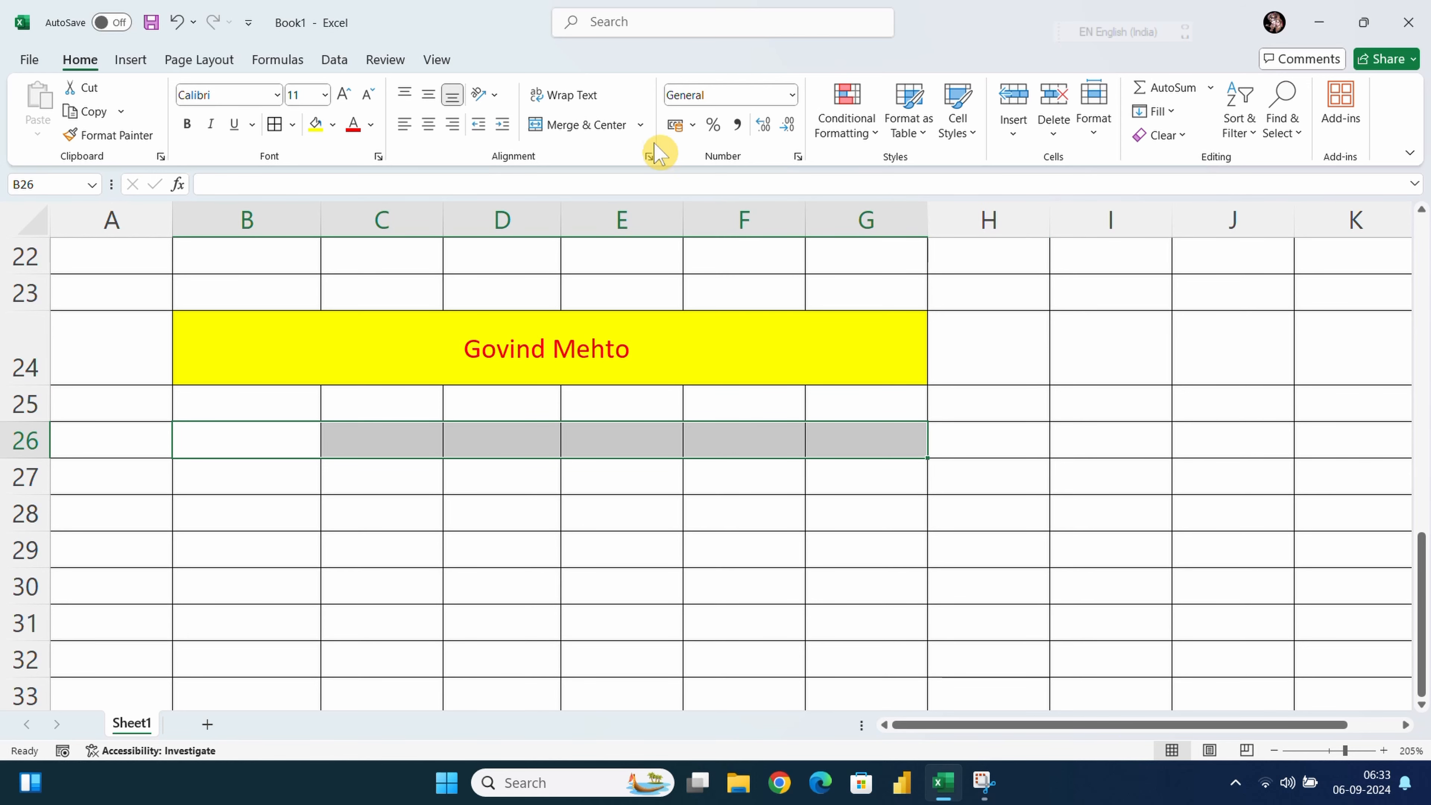
left_click(642, 124)
left_click(593, 178)
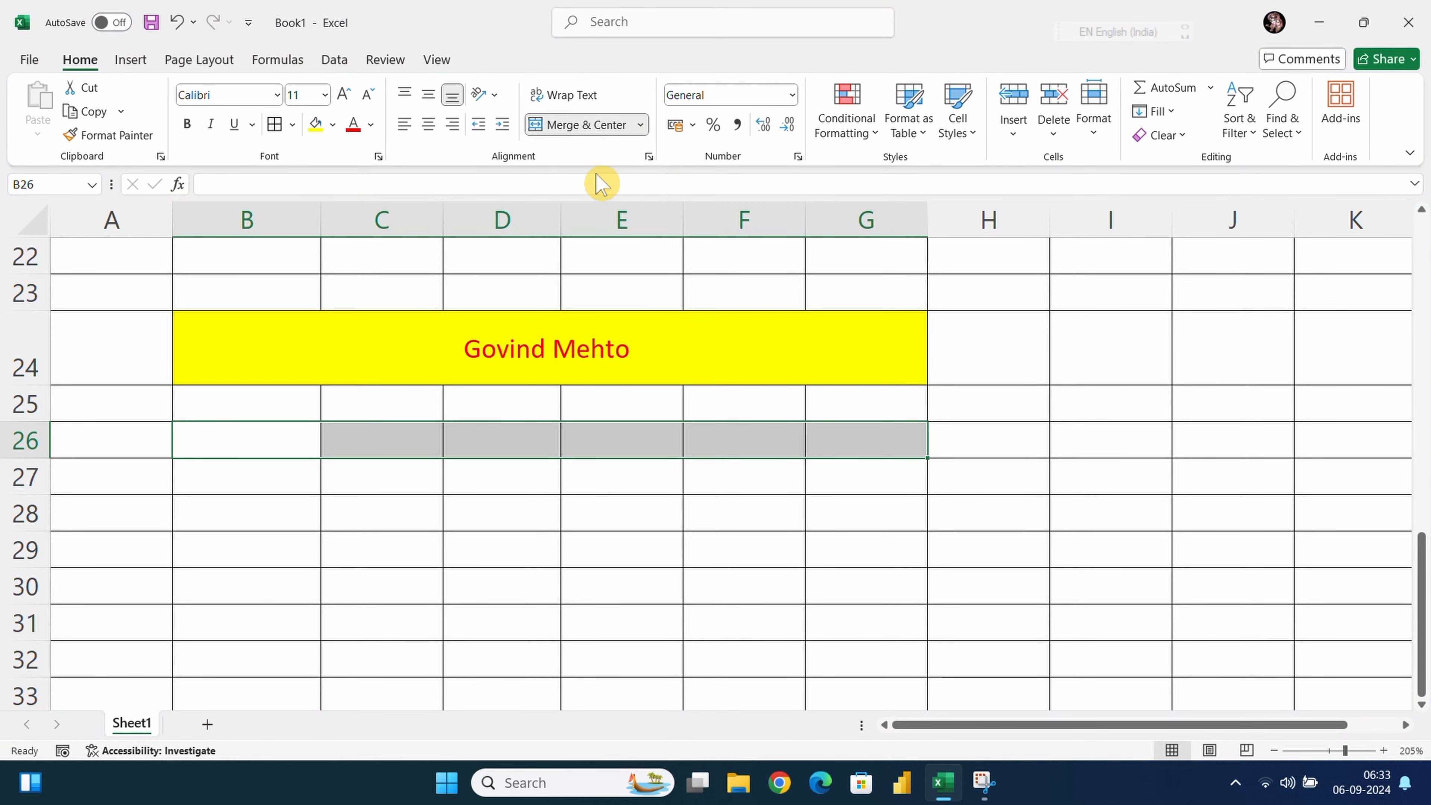
Make row 26 taller and enter the same full name in the merged cell
left_click_drag(25, 455, 25, 498)
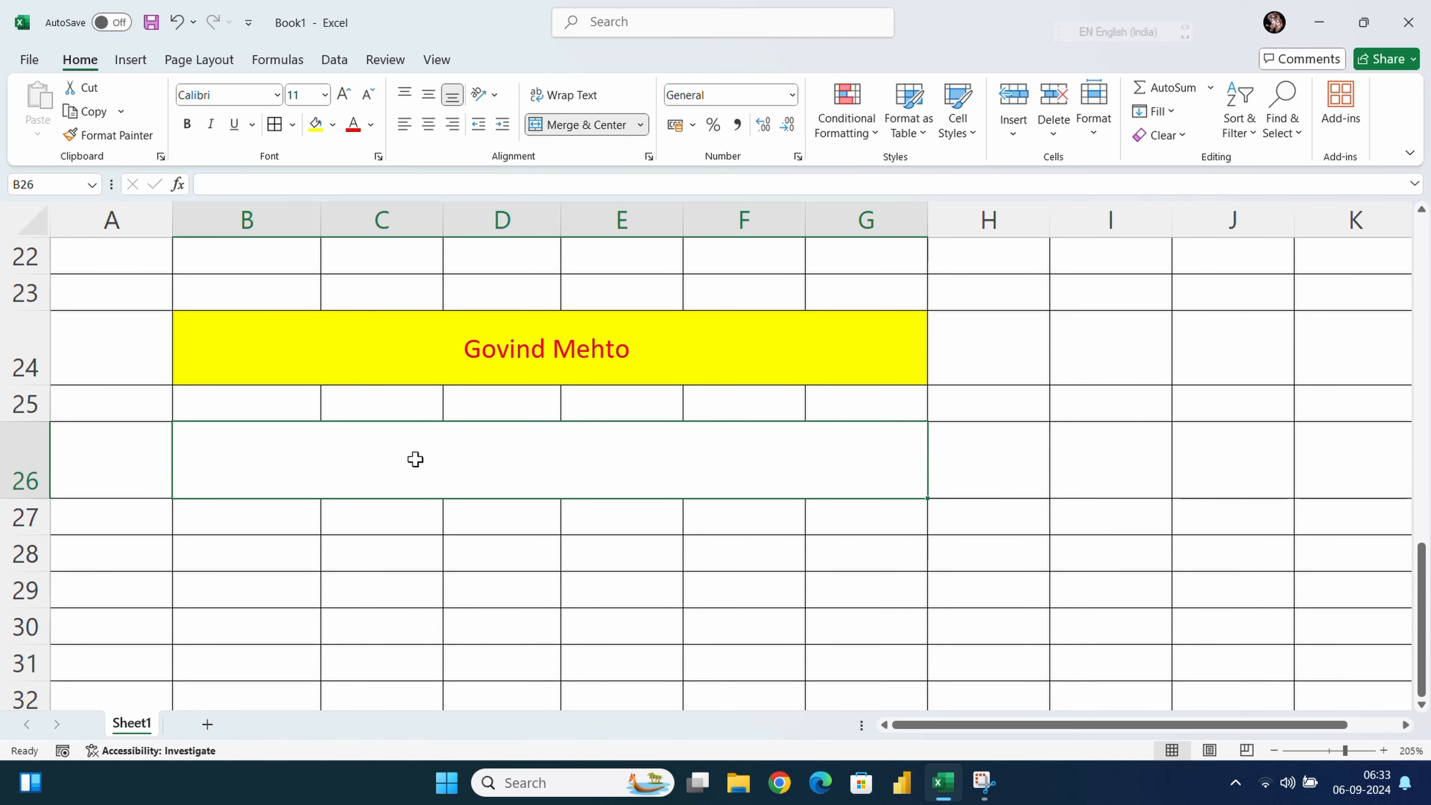
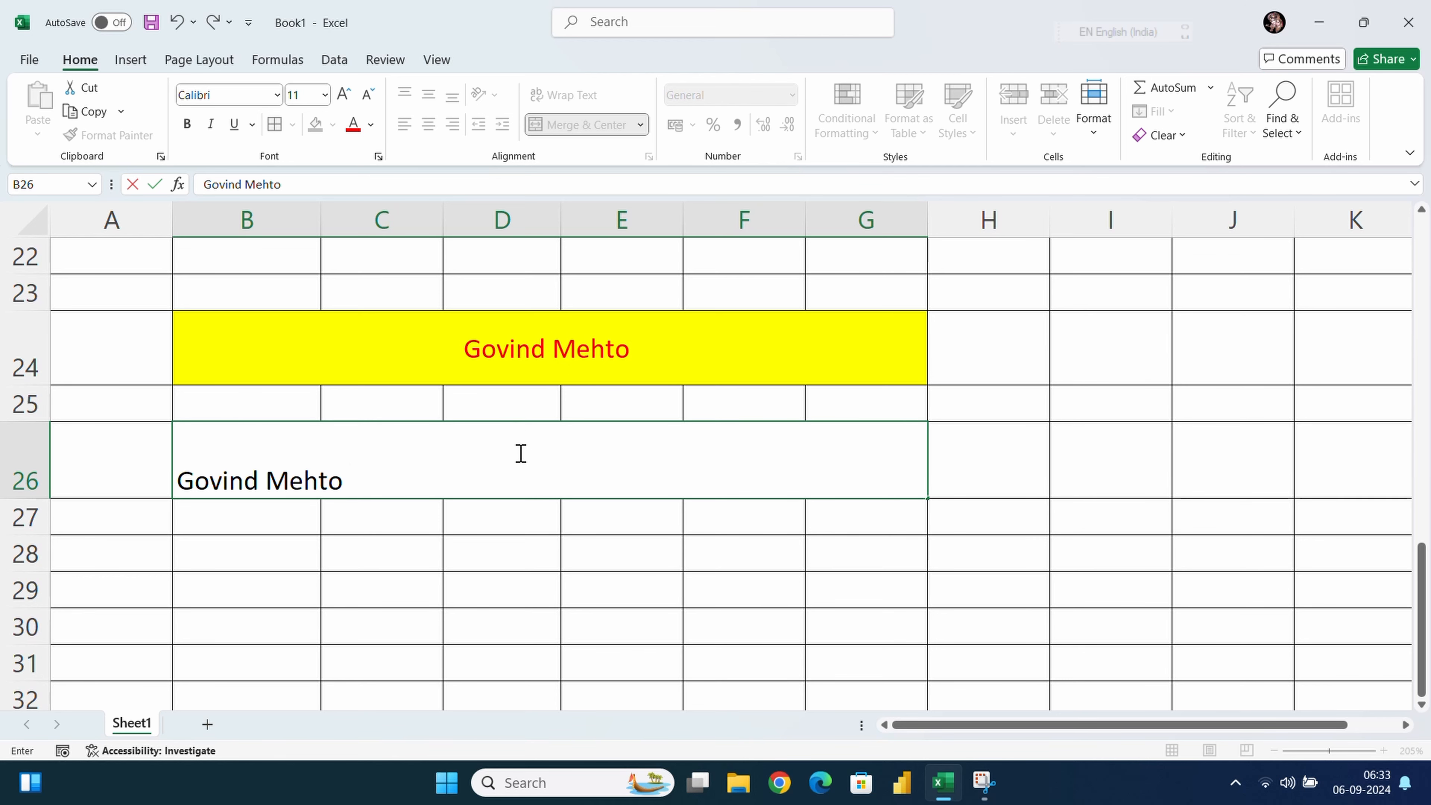
key("Escape")
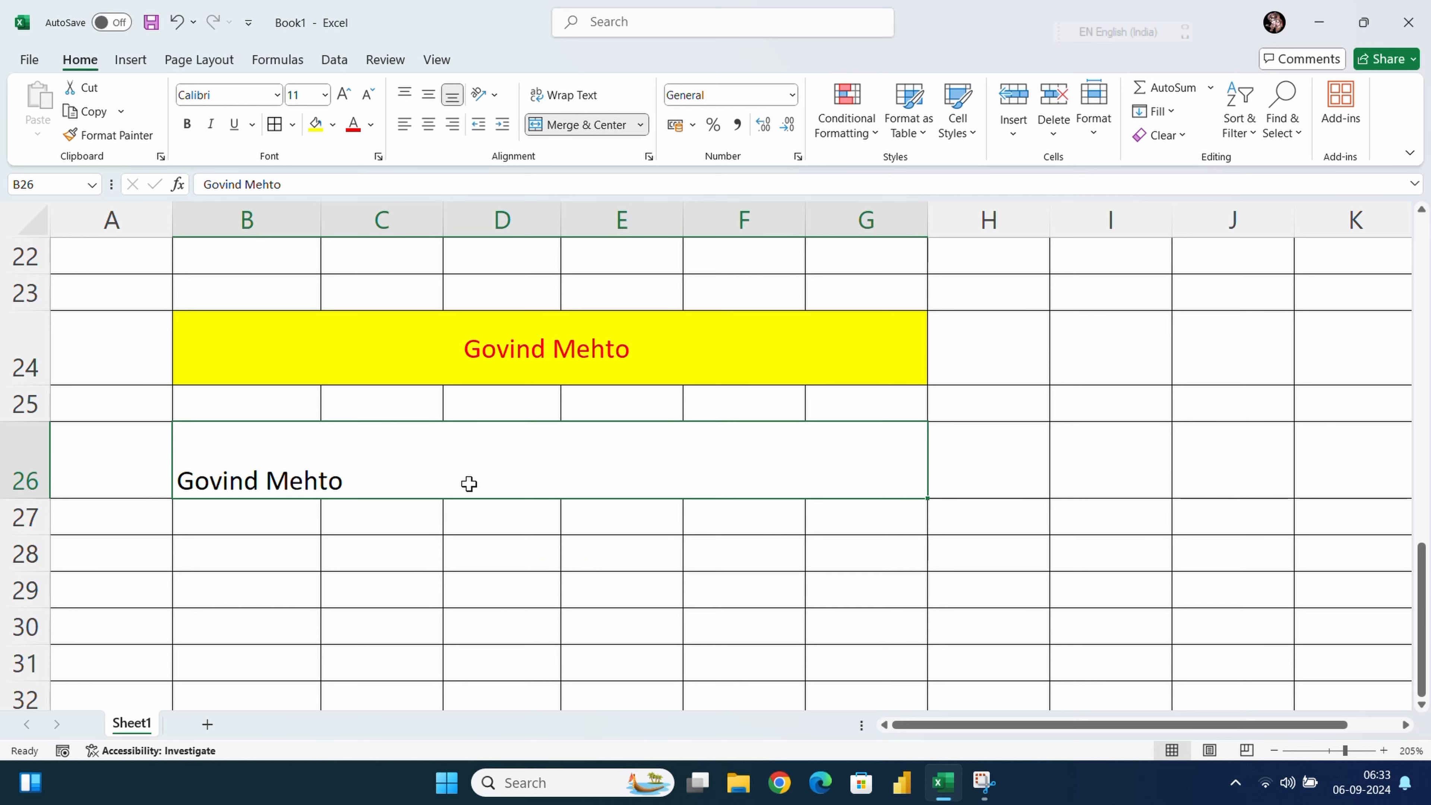
left_click_drag(207, 559, 851, 557)
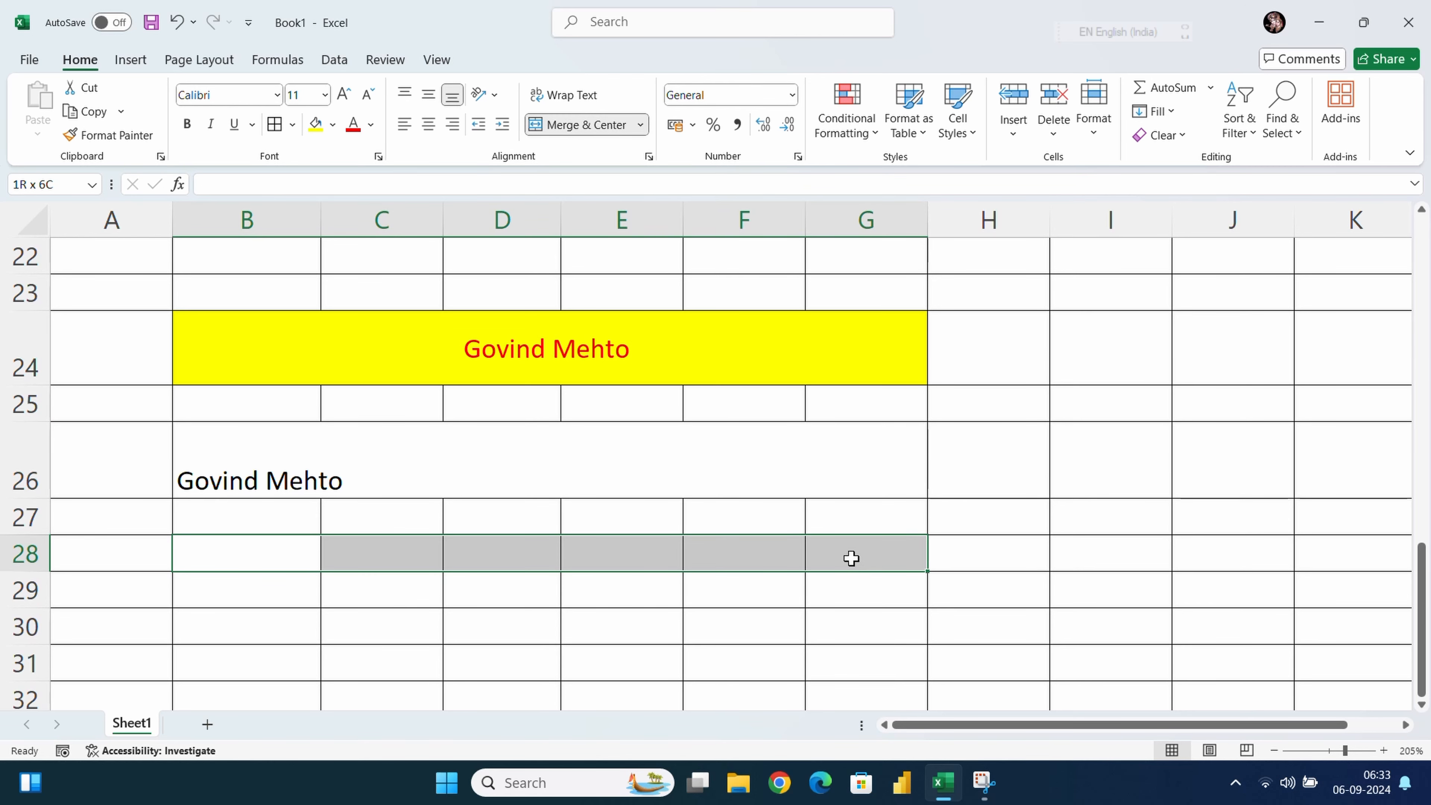
left_click(640, 124)
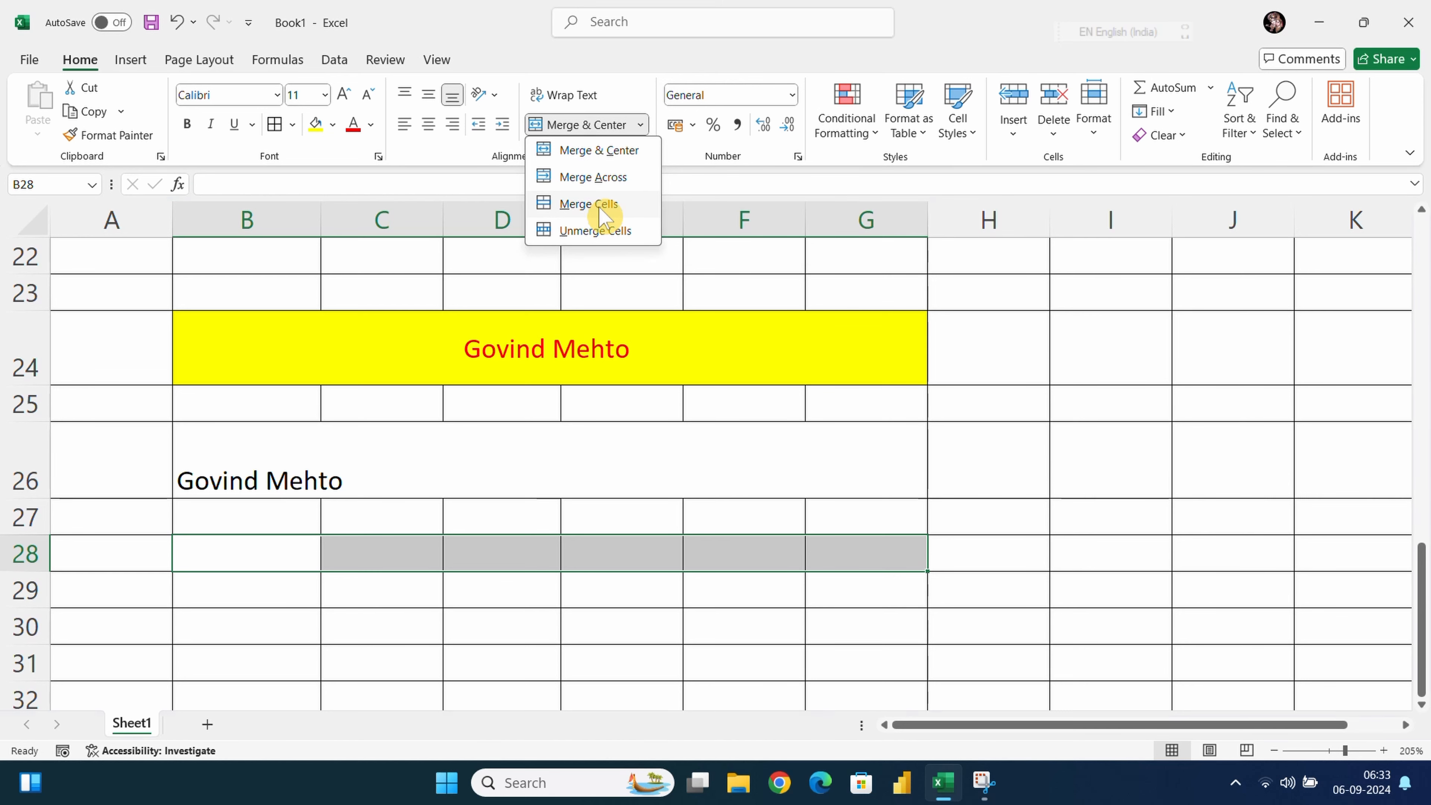
left_click(600, 207)
left_click(641, 126)
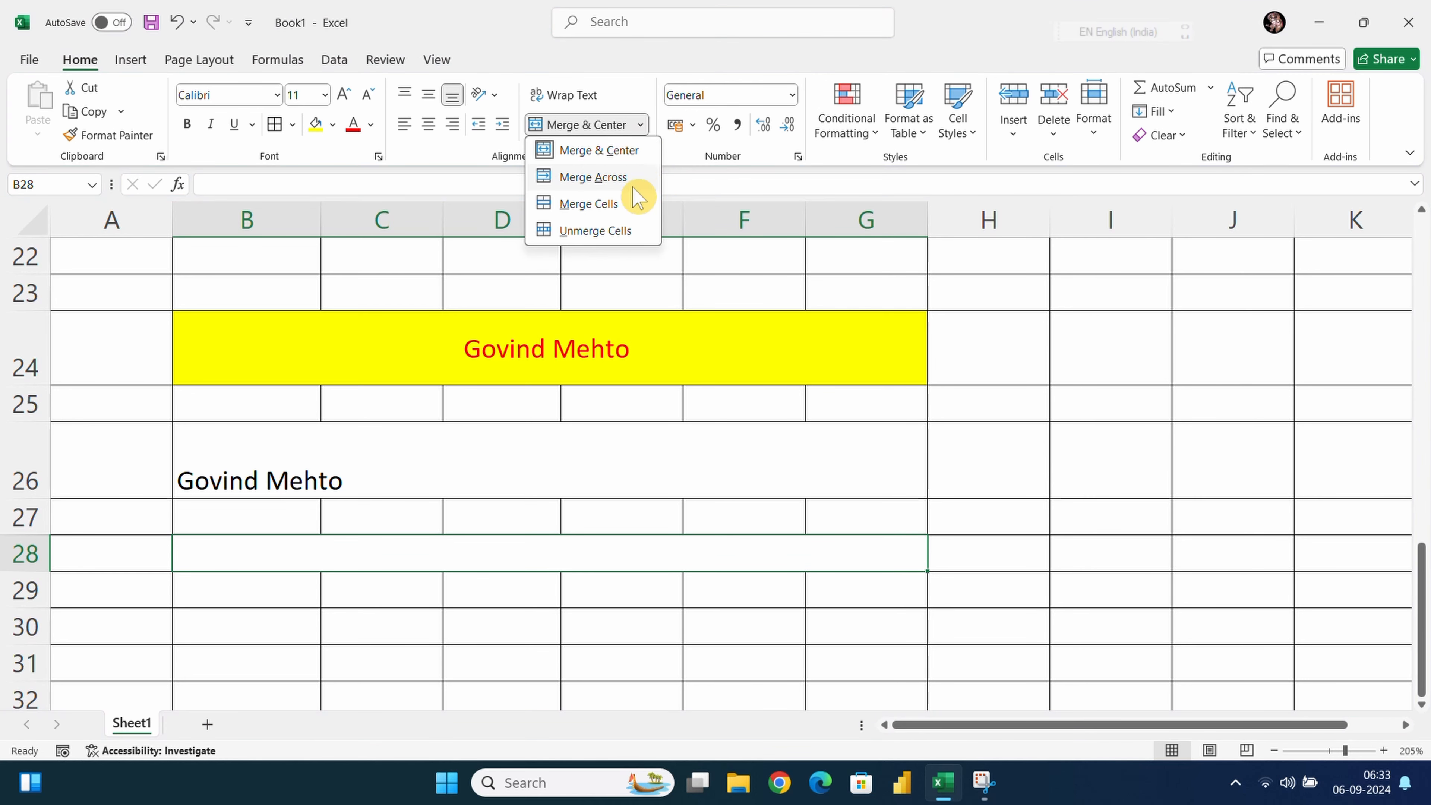
left_click(594, 231)
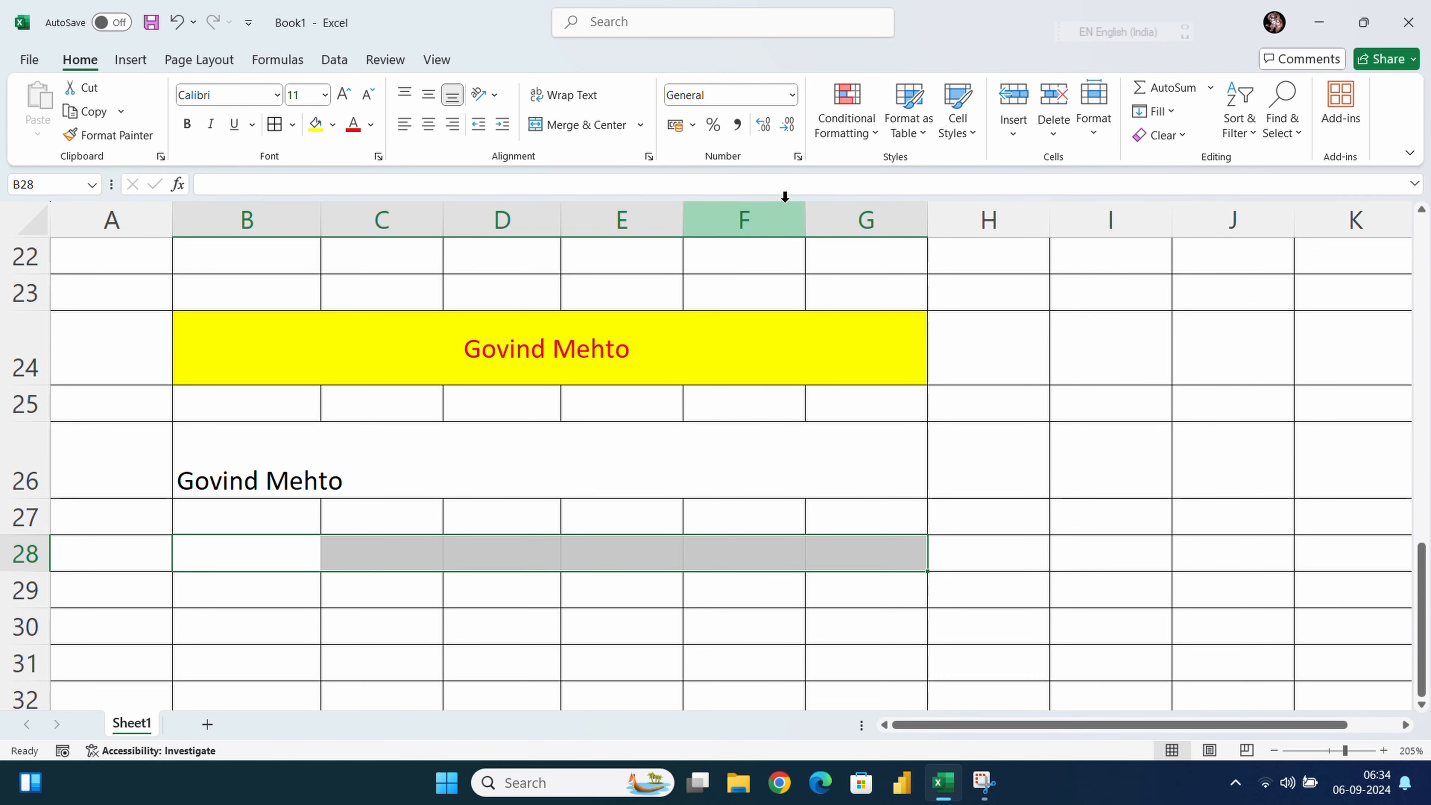
left_click(791, 95)
left_click(791, 94)
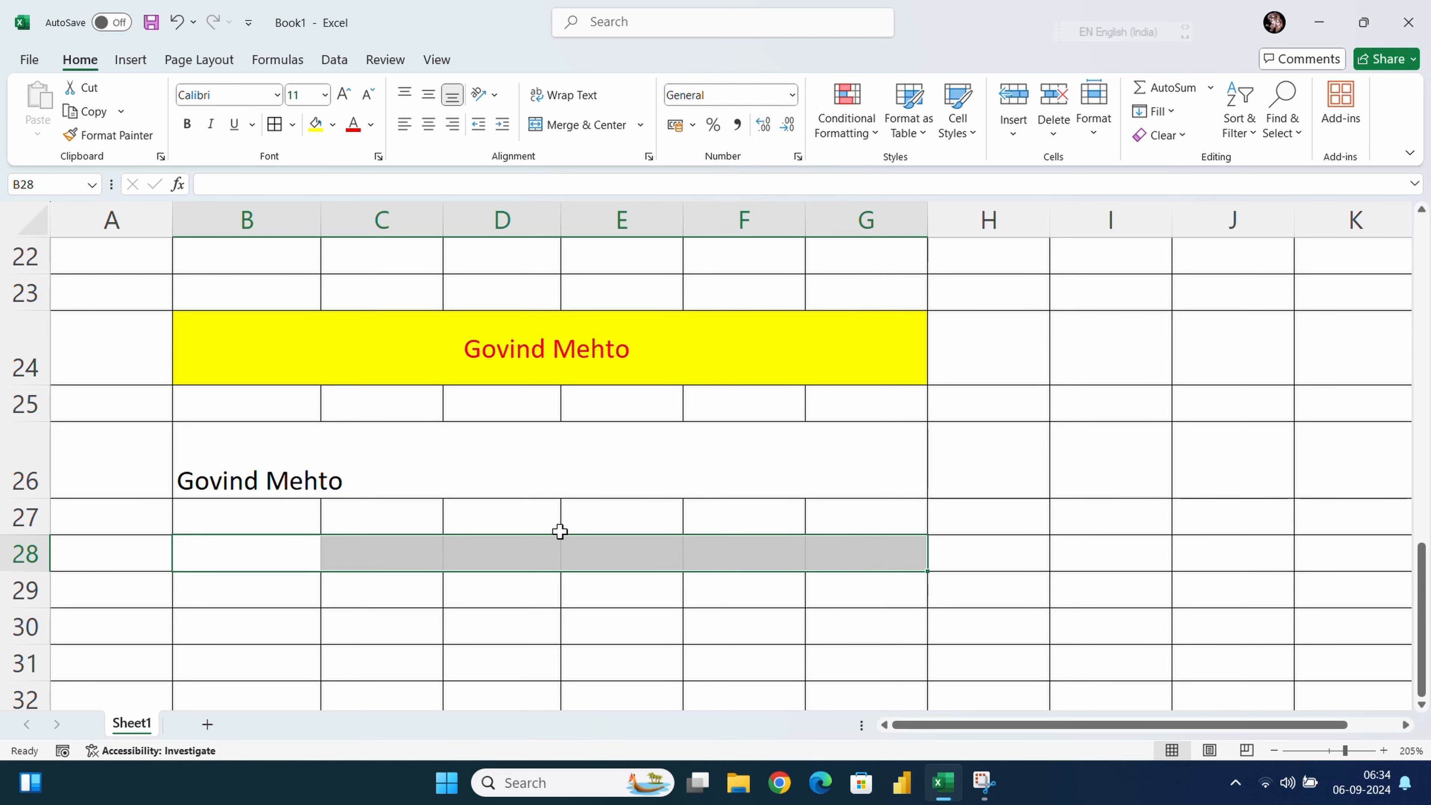